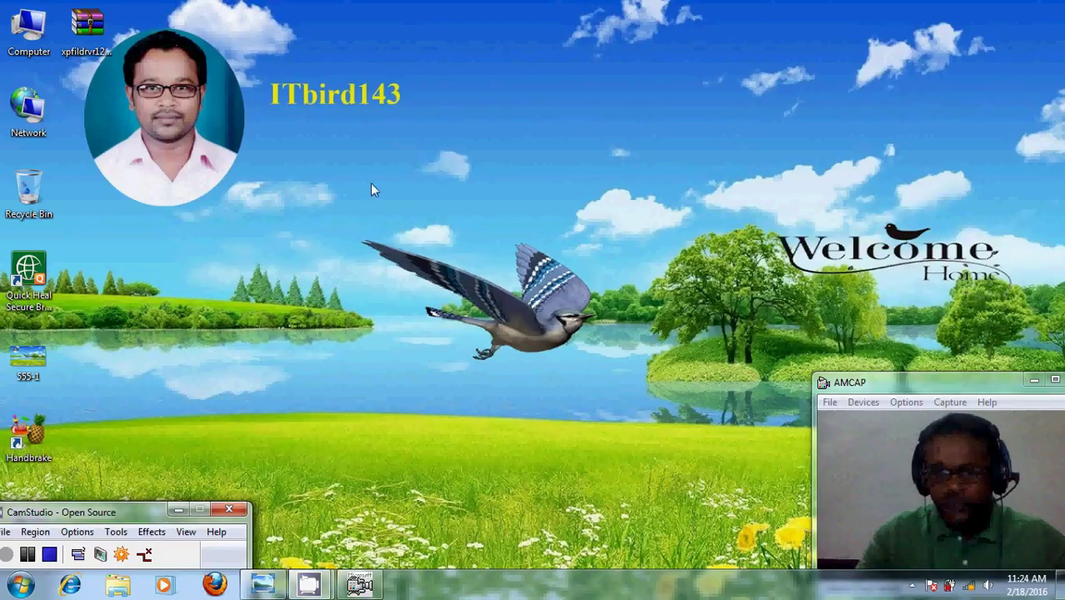
- Restore the 'USB or FLASH drive partition' title image window from the taskbar
{"action": "left_click", "coordinate": [262, 586]}
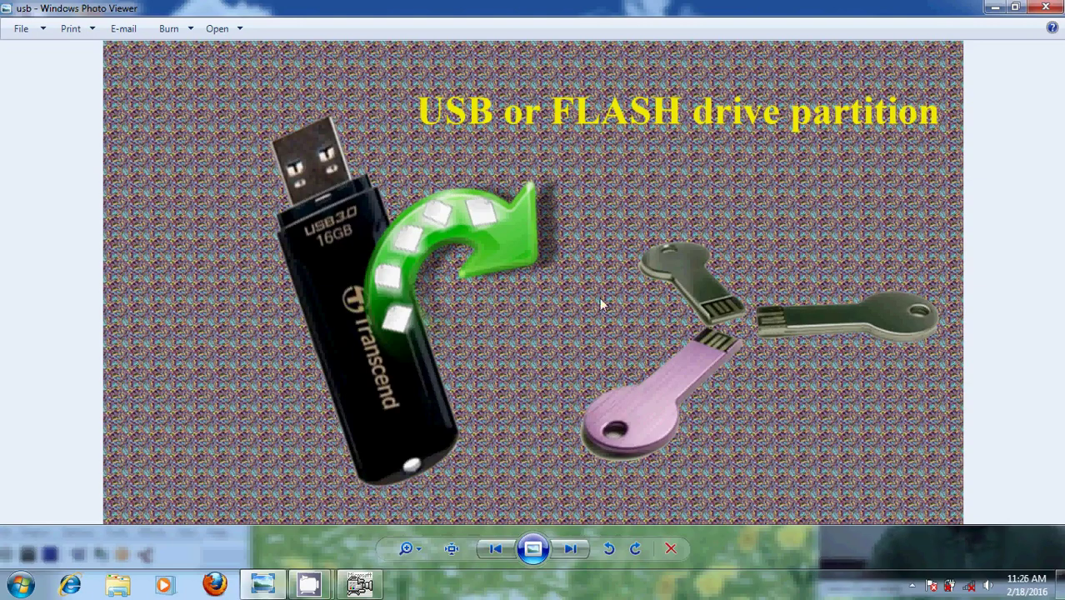
- Minimize the title image and extract the xpfildrvr1224_320 archive to its own desktop folder
{"action": "left_click", "coordinate": [992, 8]}
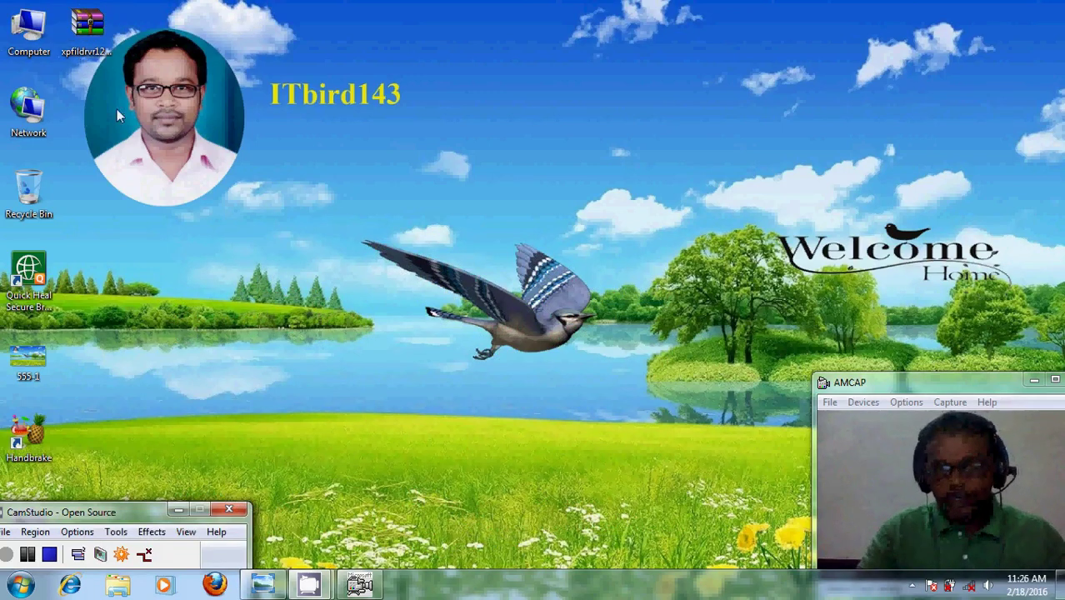
{"action": "right_click", "coordinate": [90, 38]}
{"action": "left_click", "coordinate": [218, 118]}
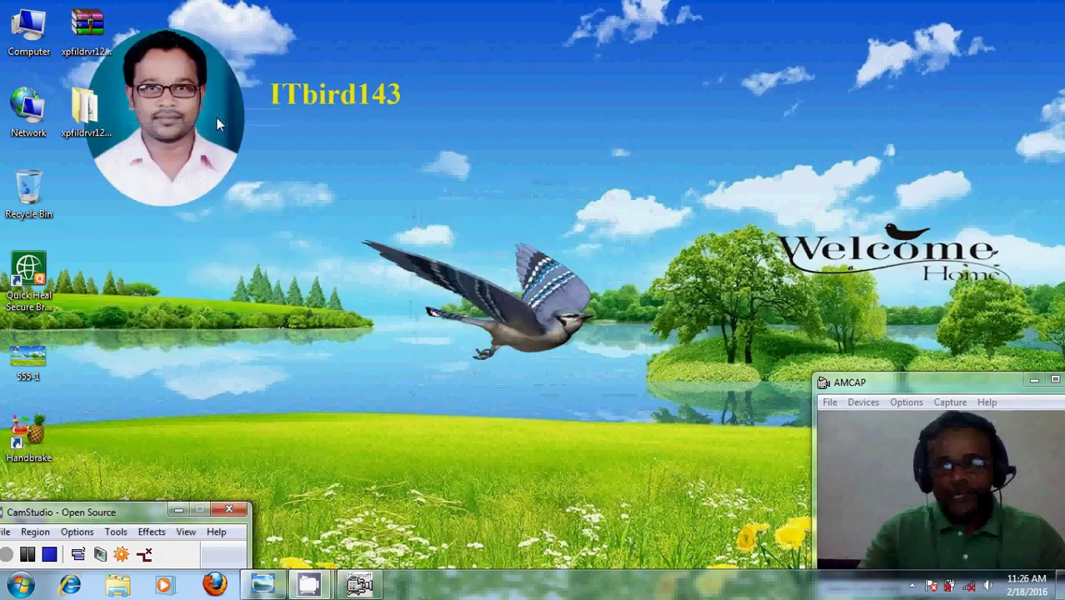
{"action": "double_click", "coordinate": [25, 40]}
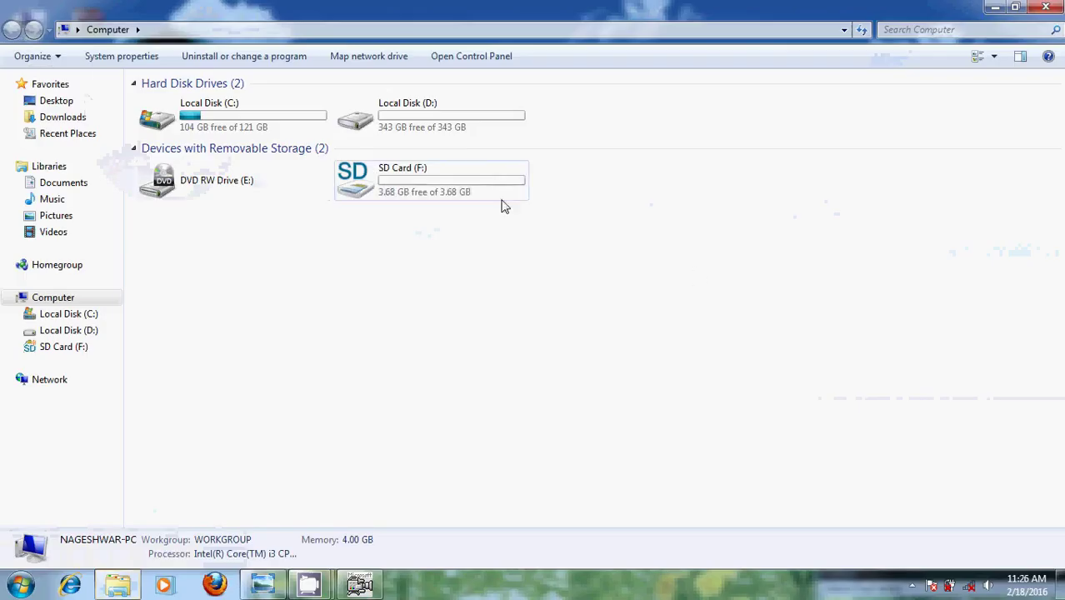
{"action": "left_click", "coordinate": [408, 176]}
{"action": "right_click", "coordinate": [408, 180]}
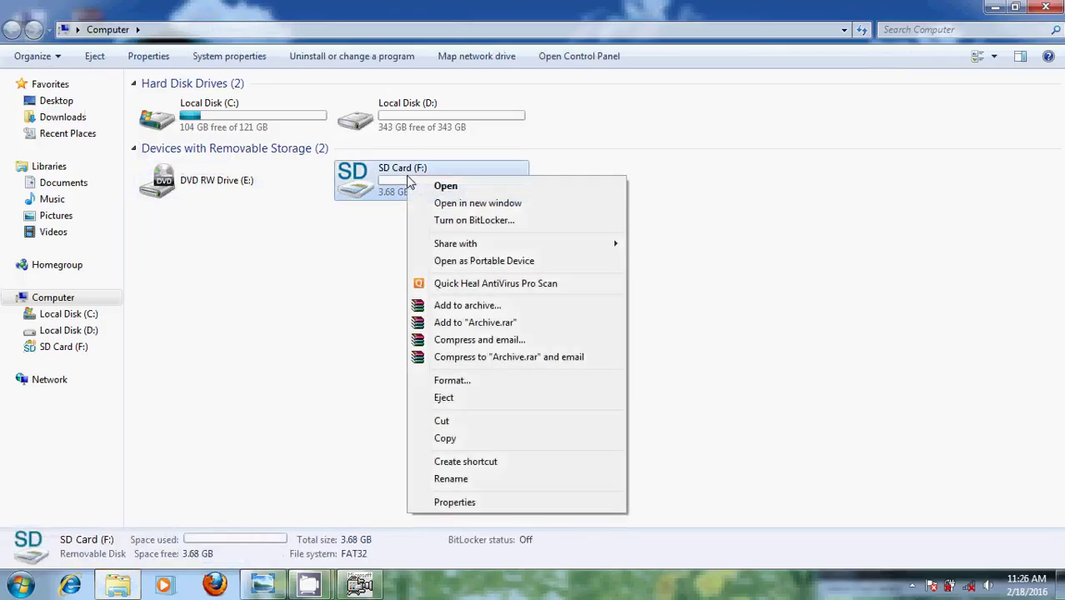
{"action": "left_click", "coordinate": [498, 506]}
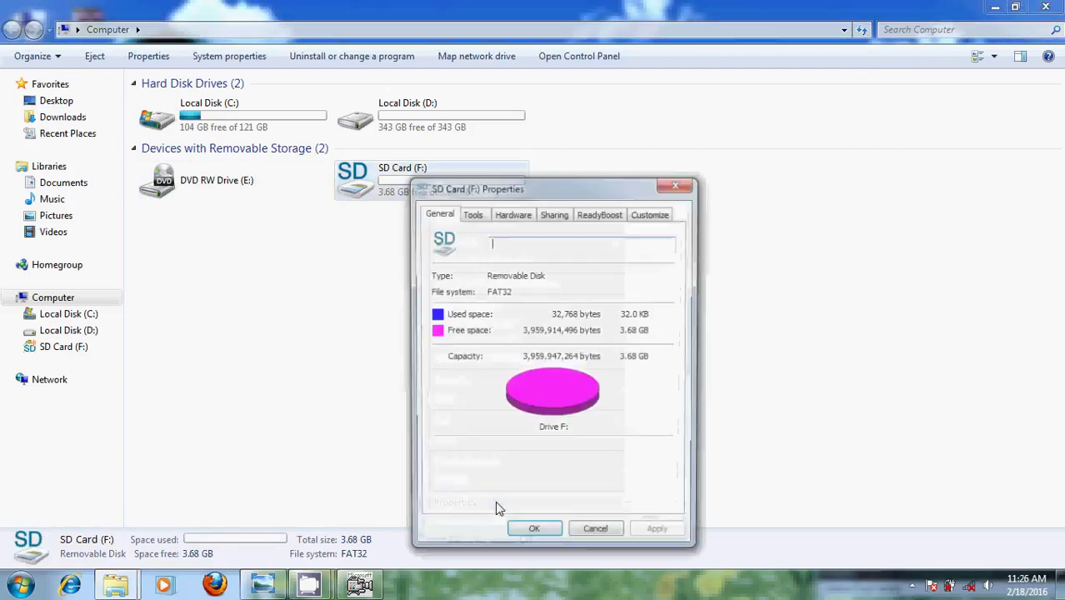
{"action": "left_click", "coordinate": [518, 215]}
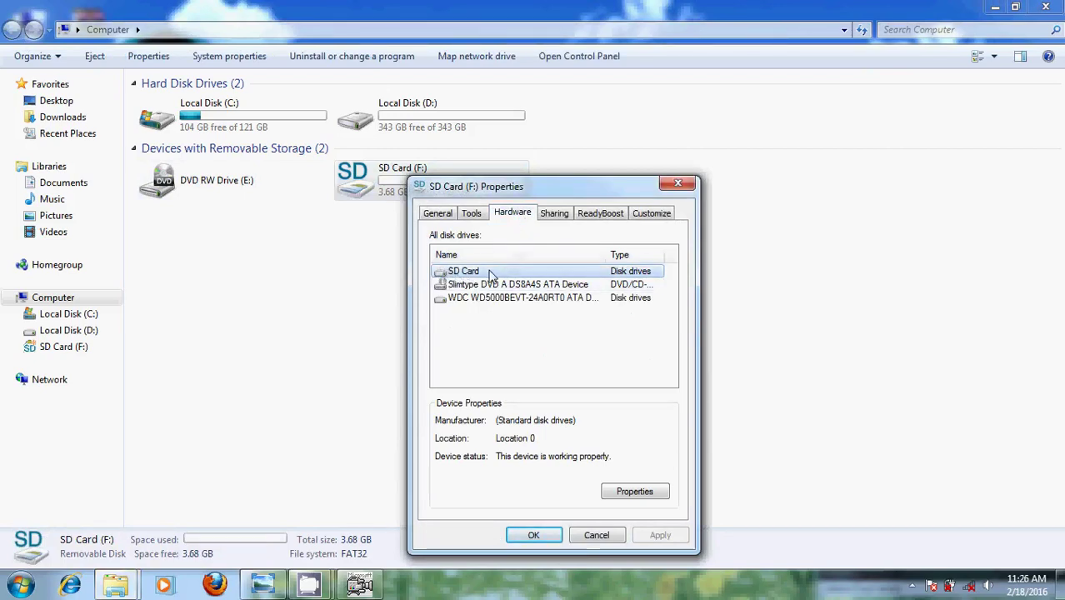
{"action": "left_click", "coordinate": [534, 535]}
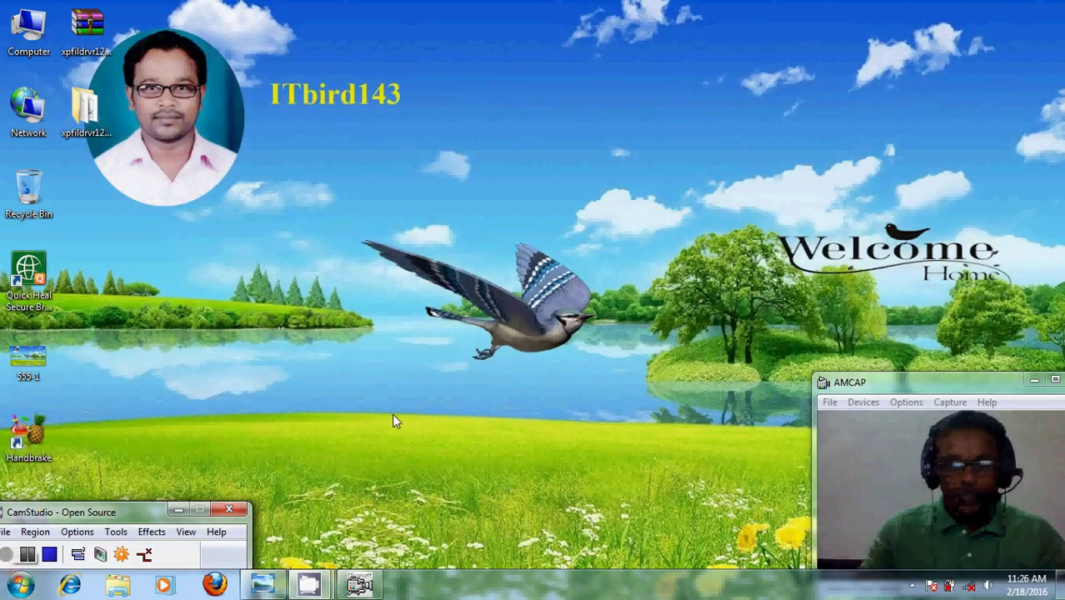
- Launch Registry Editor by running regedit from the Run box
{"action": "key", "text": "super+r"}
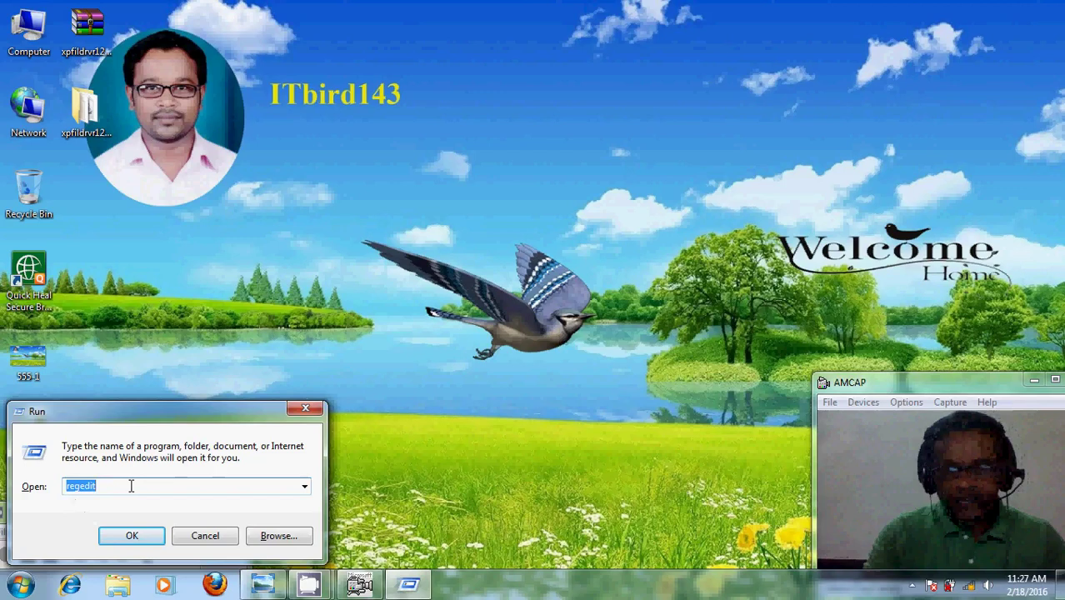
{"action": "left_click", "coordinate": [133, 538]}
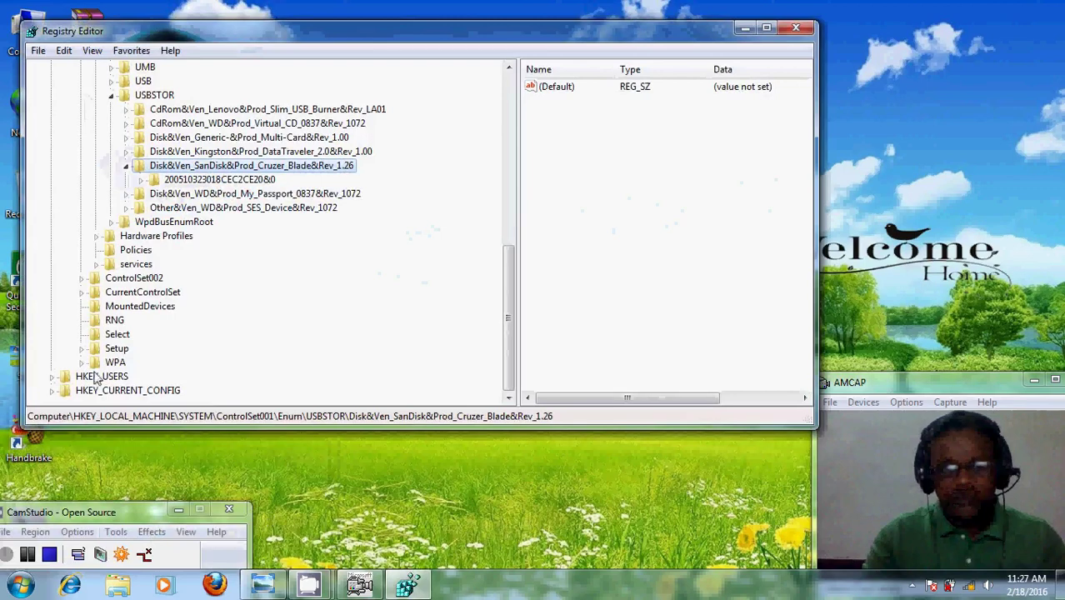
- Expand HKEY_LOCAL_MACHINE\SYSTEM\ControlSet001\Enum in the registry tree to reach USBSTOR
{"action": "left_click_drag", "start_coordinate": [506, 310], "coordinate": [506, 139]}
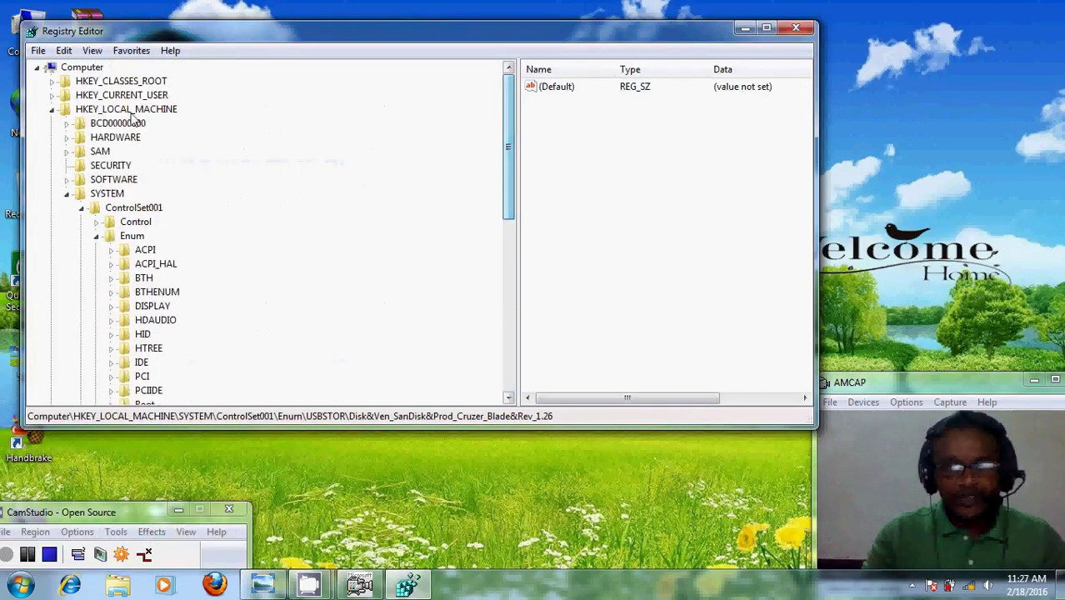
{"action": "left_click", "coordinate": [52, 109]}
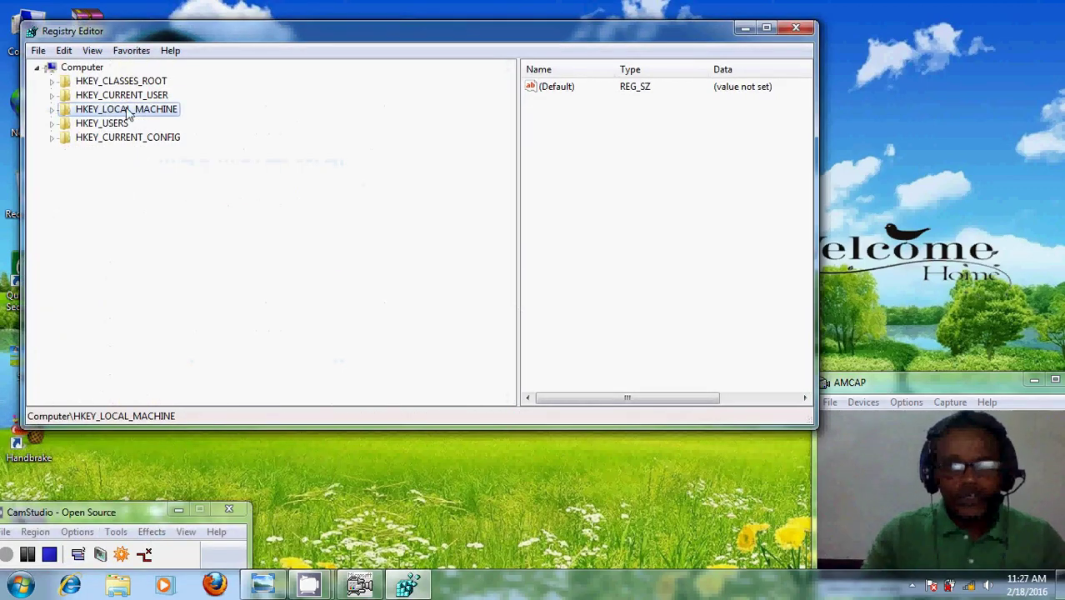
{"action": "left_click", "coordinate": [52, 111]}
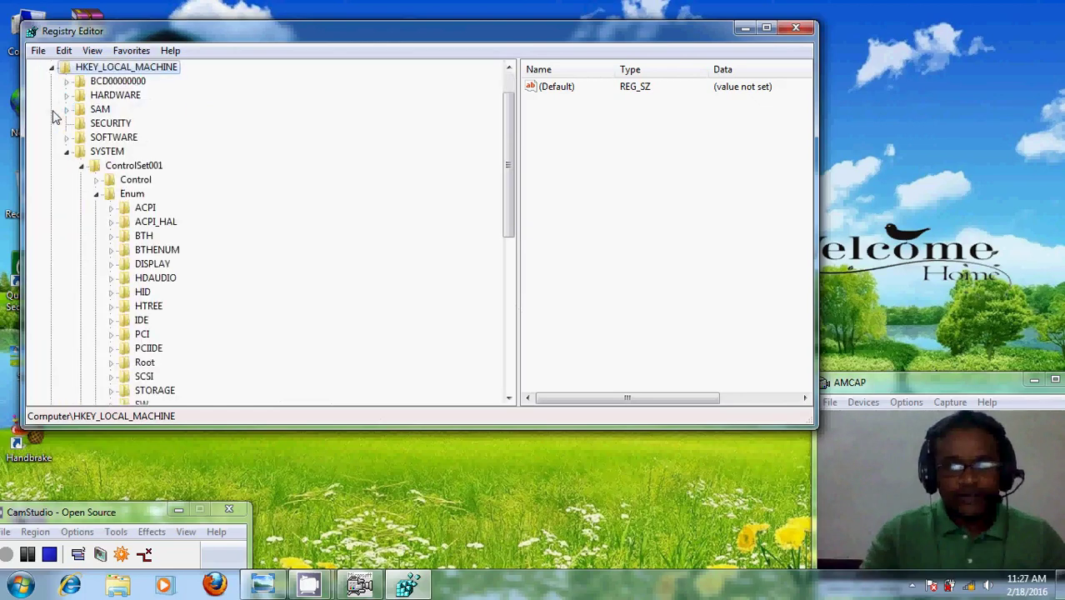
{"action": "left_click", "coordinate": [96, 194]}
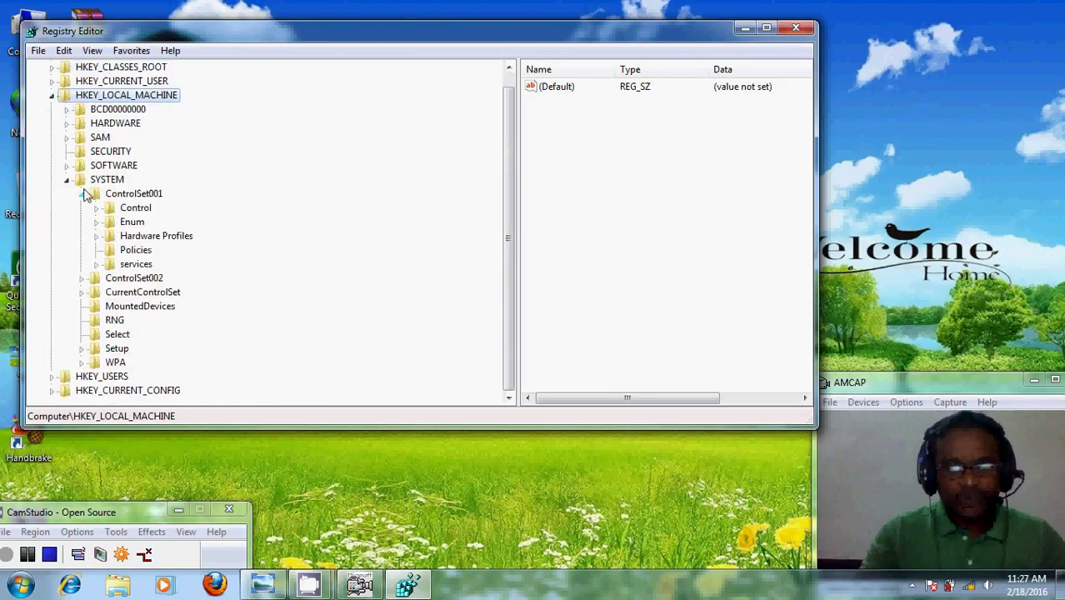
{"action": "left_click", "coordinate": [81, 194]}
{"action": "left_click", "coordinate": [67, 195]}
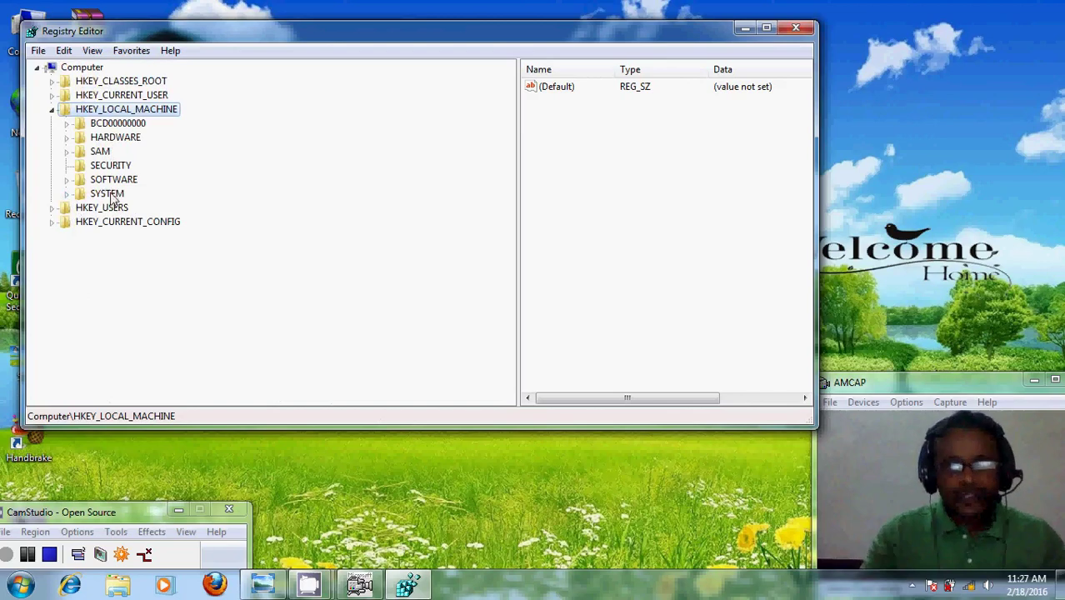
{"action": "left_click", "coordinate": [68, 194]}
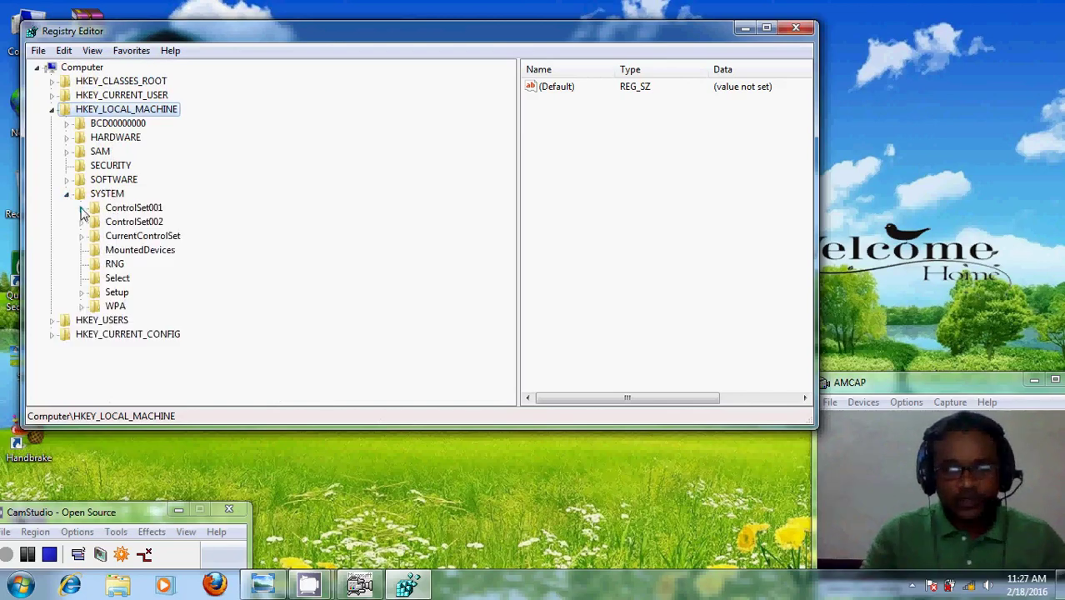
{"action": "left_click", "coordinate": [82, 208]}
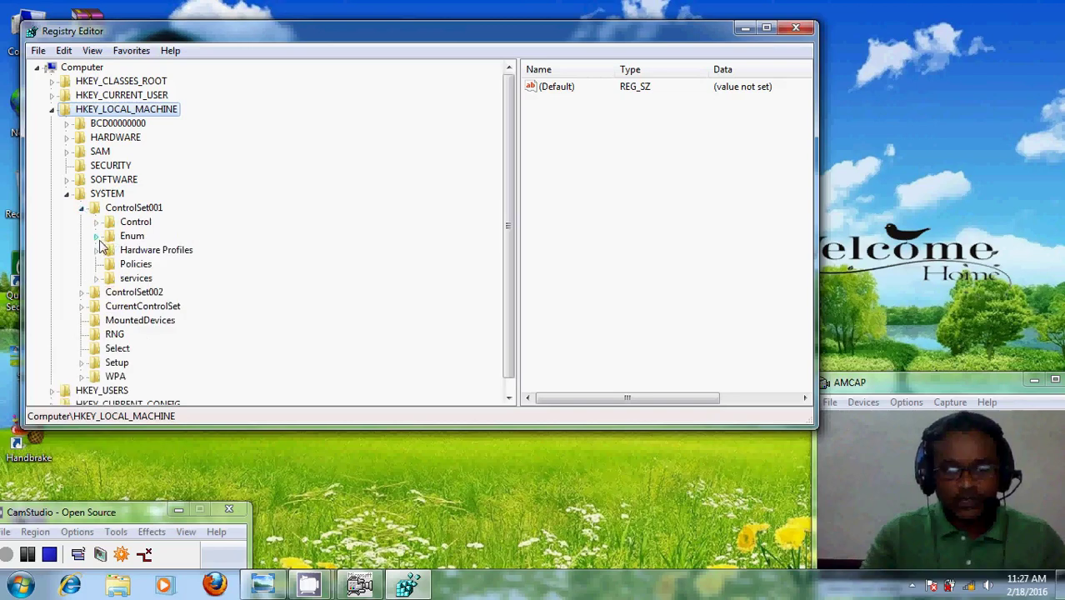
{"action": "left_click", "coordinate": [96, 236]}
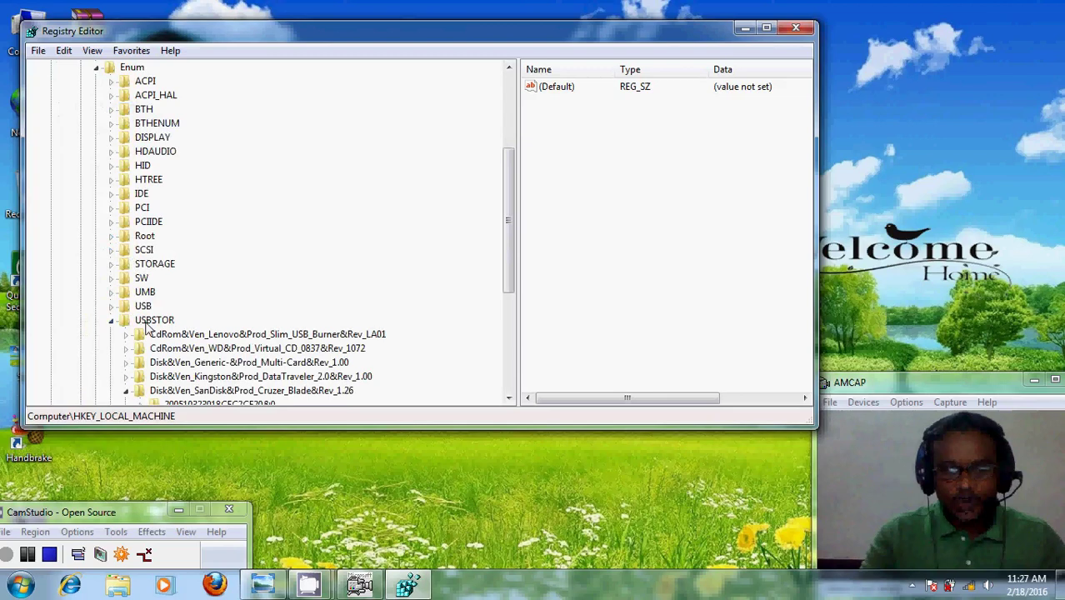
- Copy the key name of the Disk&Ven_Generic-&Prod_Multi-Card&Rev_1.00 key under USBSTOR
{"action": "left_click_drag", "start_coordinate": [505, 269], "coordinate": [516, 311]}
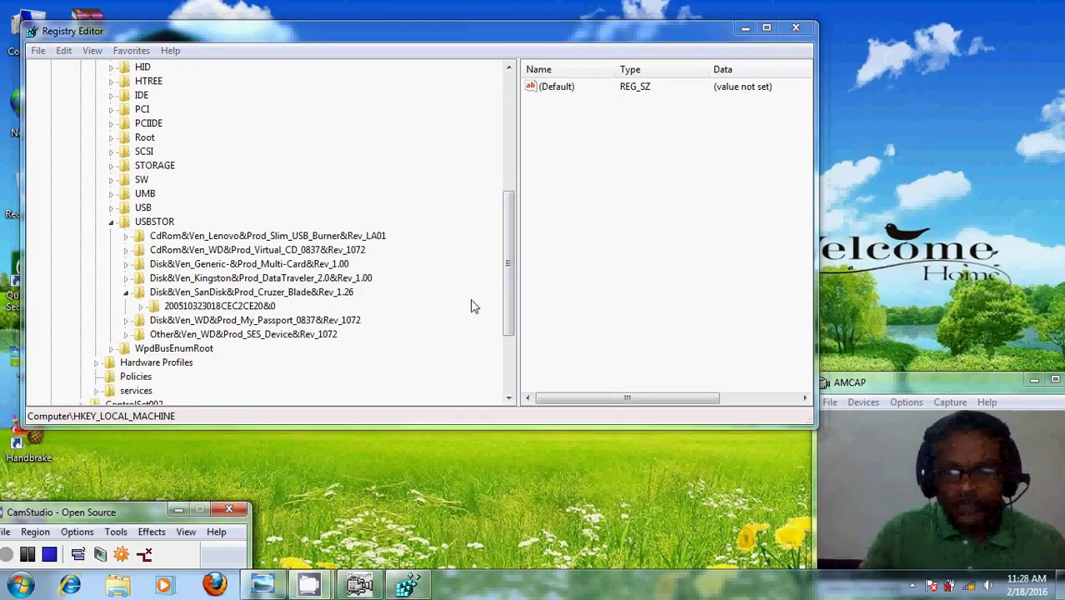
{"action": "left_click", "coordinate": [280, 265]}
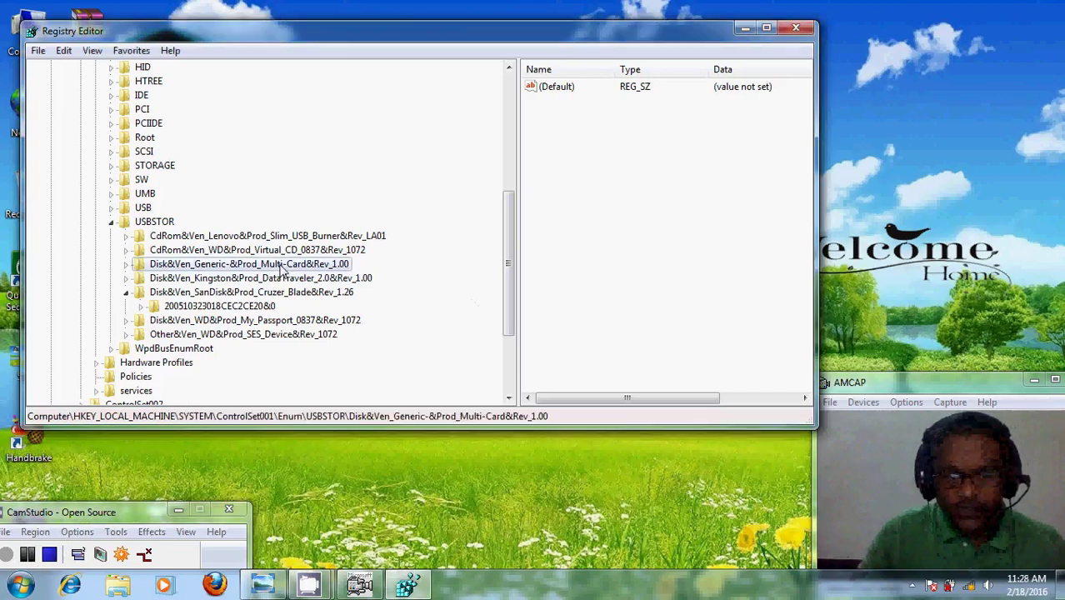
{"action": "right_click", "coordinate": [281, 266]}
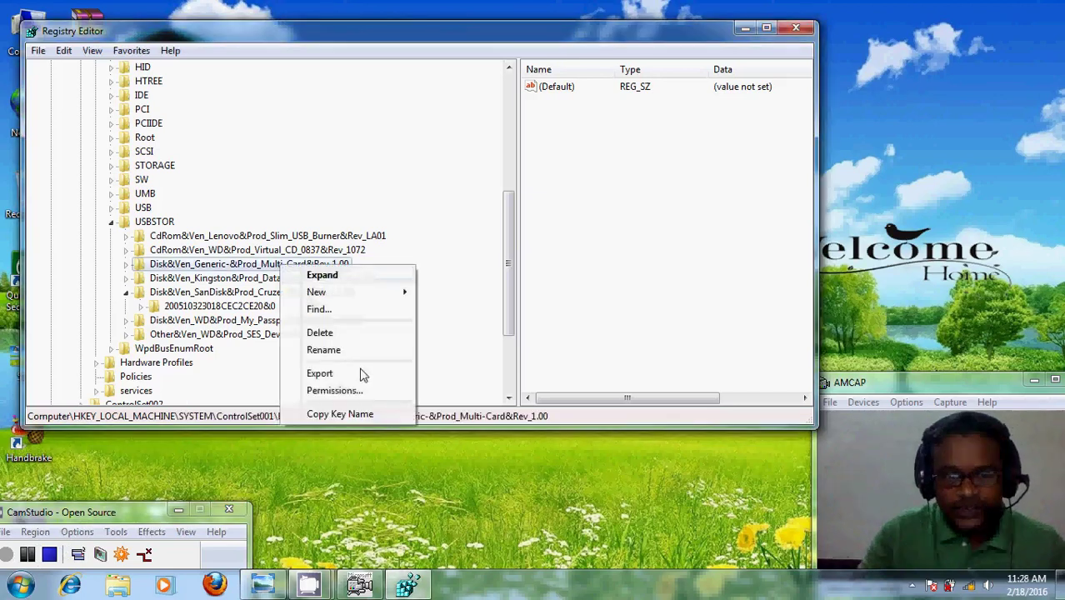
{"action": "left_click", "coordinate": [334, 421]}
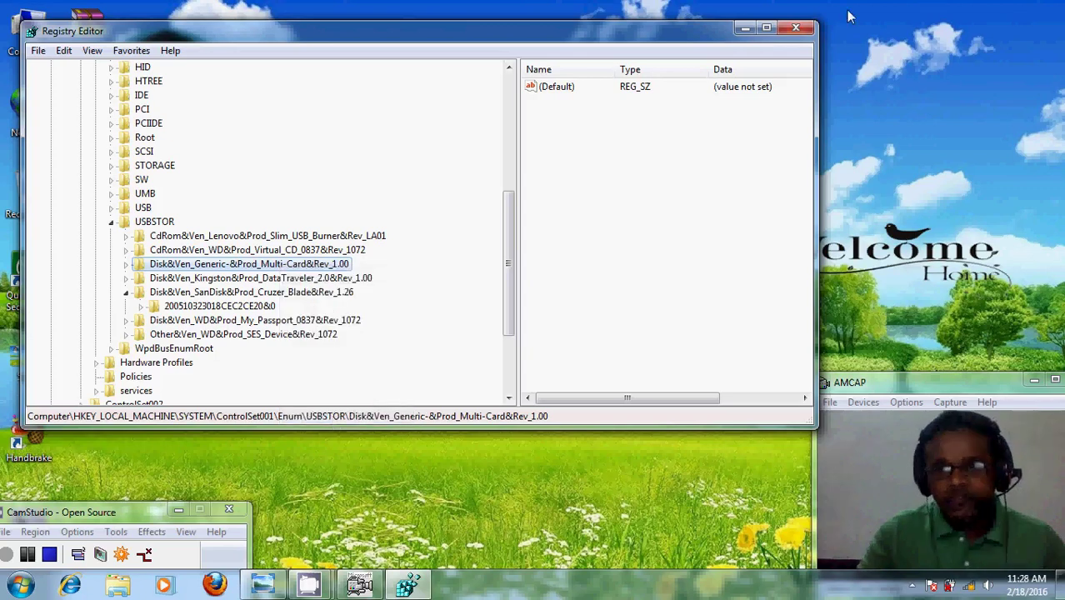
- Close Registry Editor and open cfadisk.inf from the xpfildrvr1224_320 folder in Notepad
{"action": "left_click", "coordinate": [796, 28]}
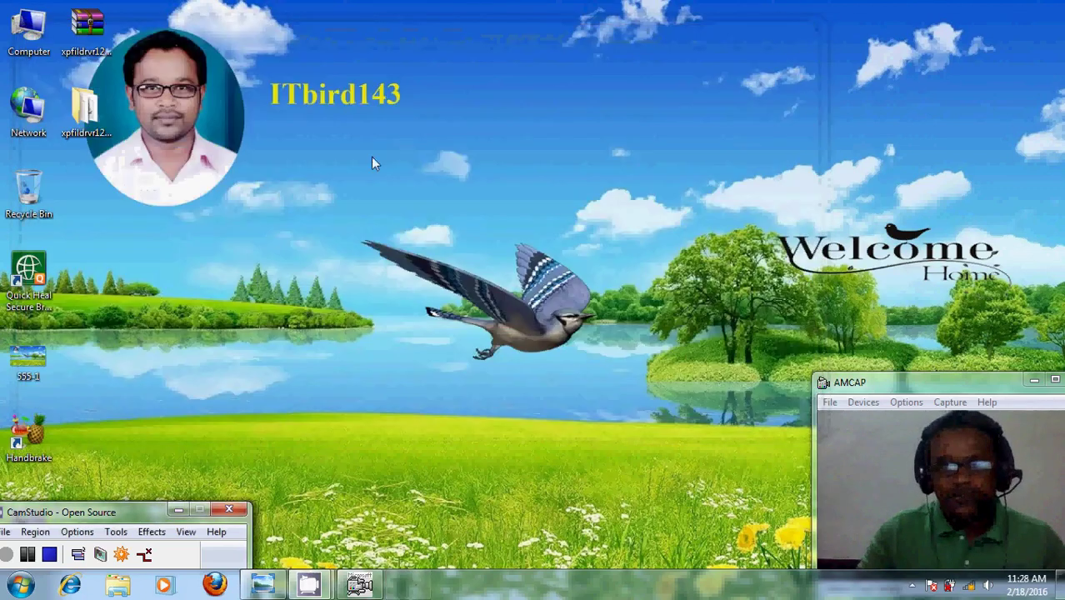
{"action": "double_click", "coordinate": [96, 116]}
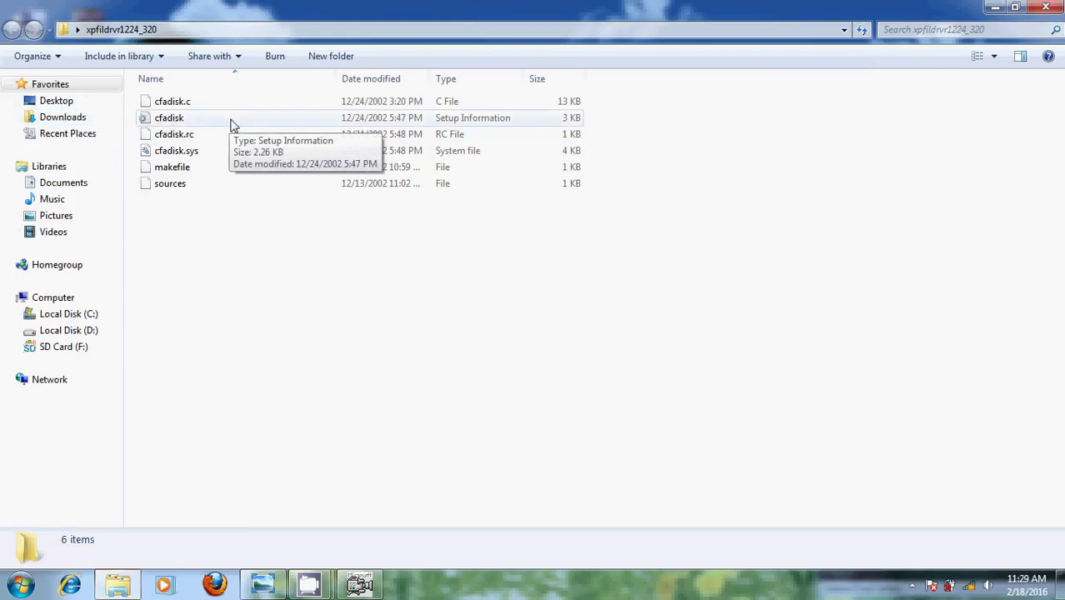
{"action": "double_click", "coordinate": [233, 123]}
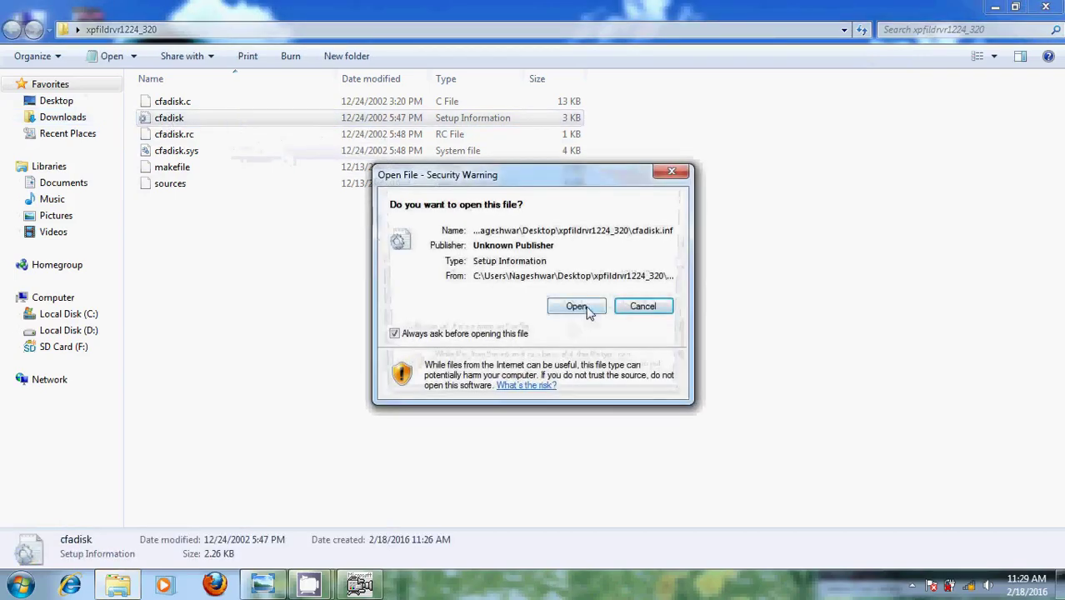
{"action": "left_click", "coordinate": [577, 307]}
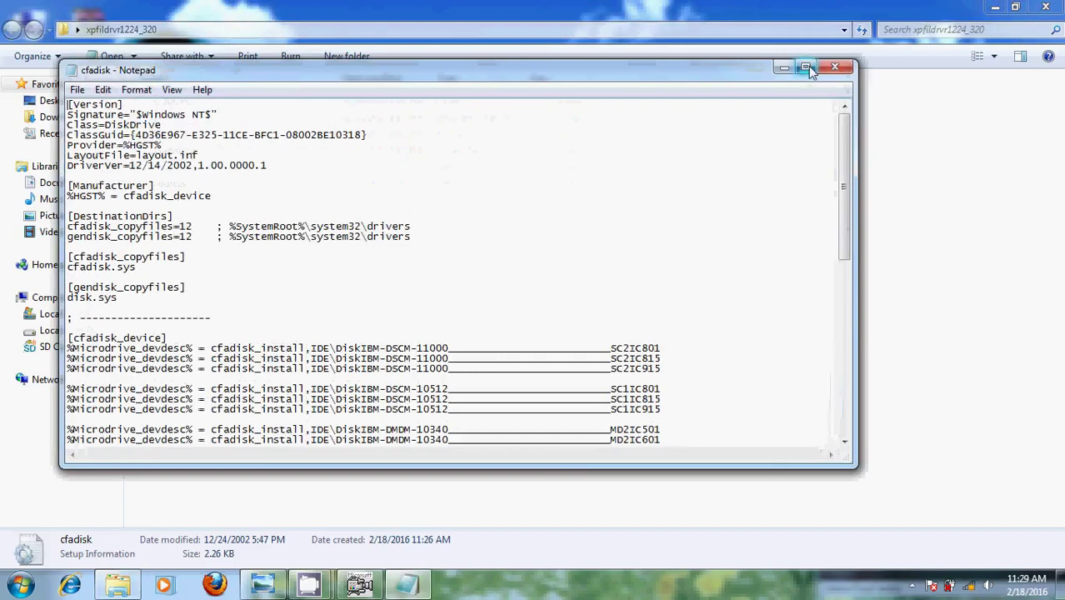
- Paste the Multi-Card path on the first Microdrive line, strip the HKEY_LOCAL_MACHINE prefix, and copy the USBSTOR ID
{"action": "left_click", "coordinate": [808, 65]}
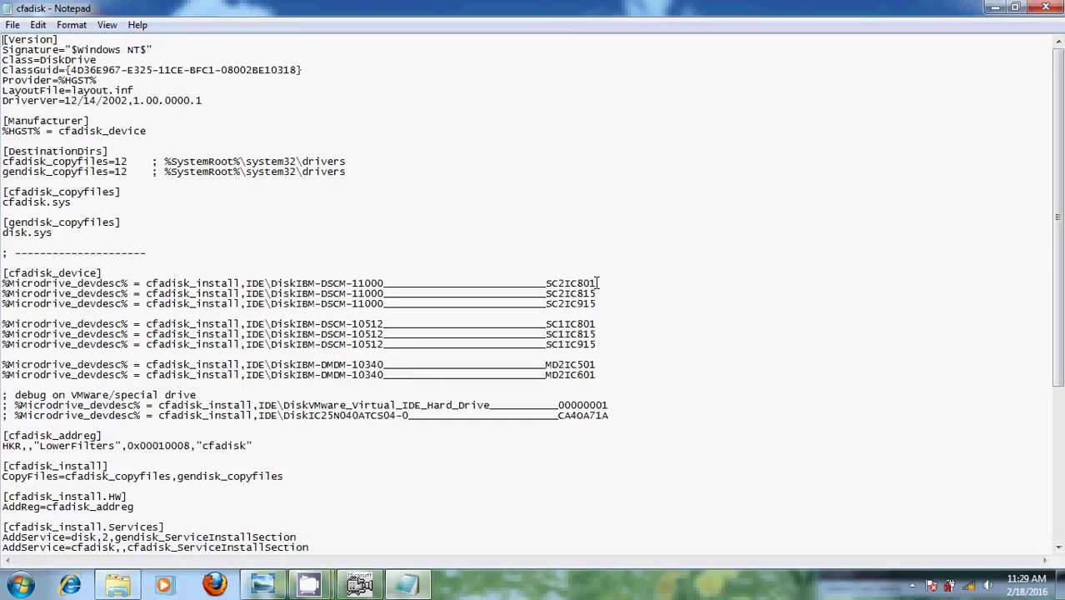
{"action": "left_click_drag", "start_coordinate": [591, 283], "coordinate": [250, 283]}
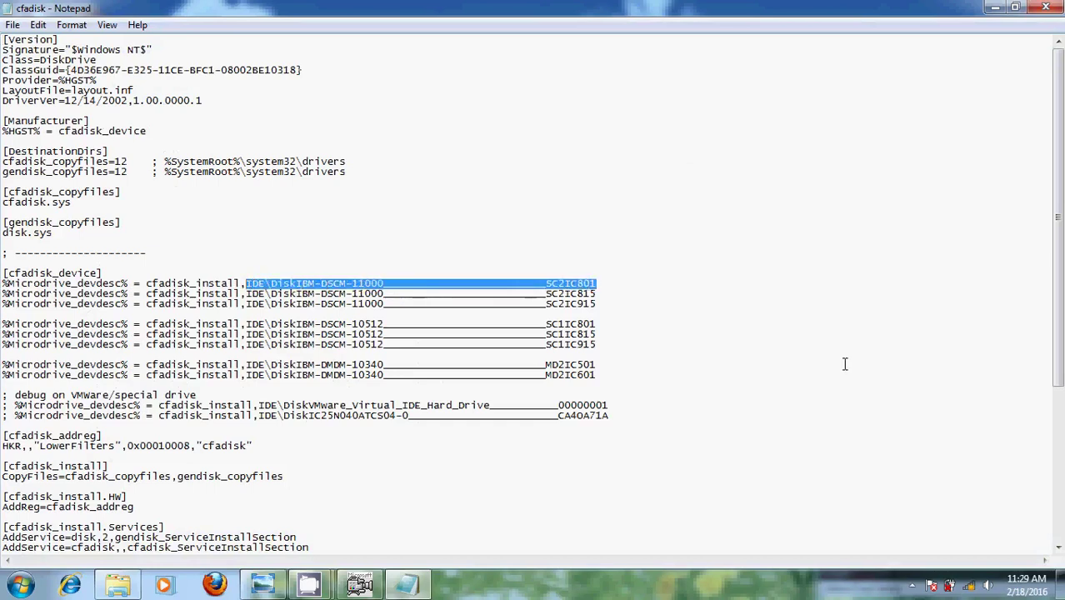
{"action": "key", "text": "ctrl+v"}
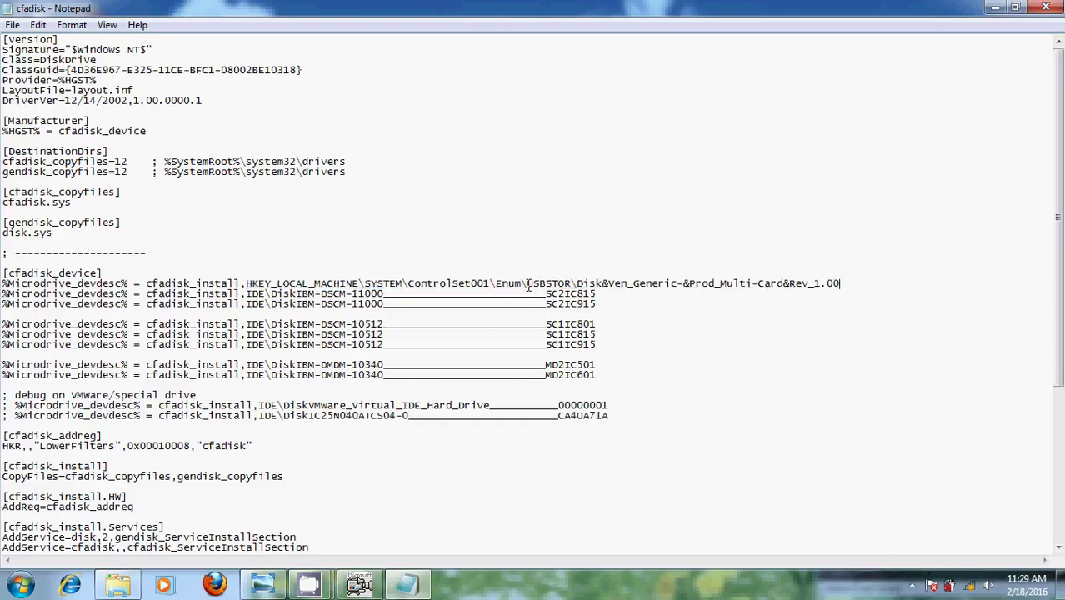
{"action": "left_click_drag", "start_coordinate": [527, 283], "coordinate": [248, 283]}
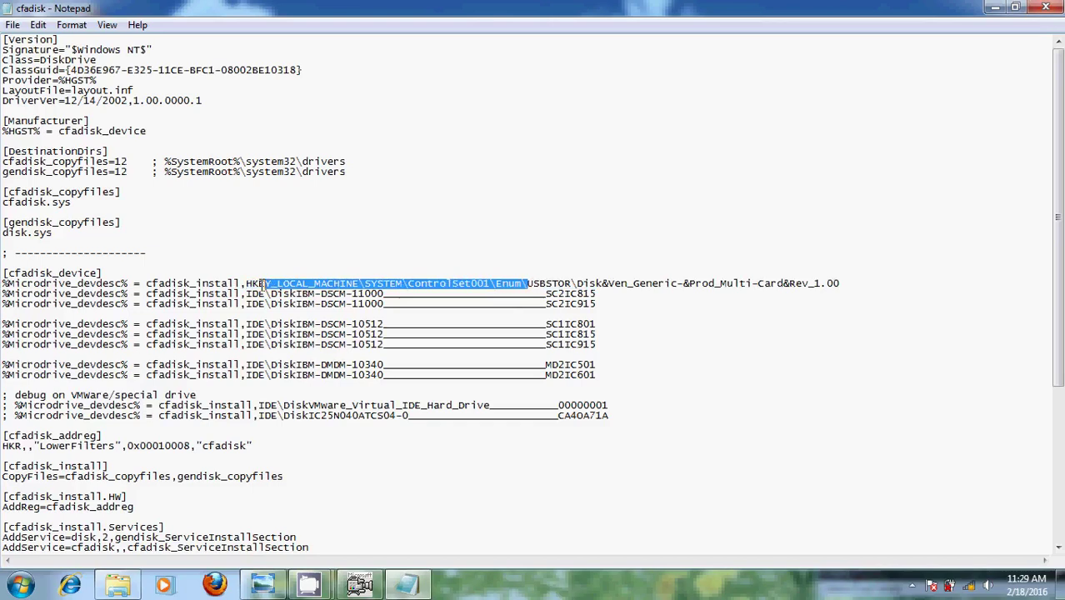
{"action": "left_click", "coordinate": [932, 462]}
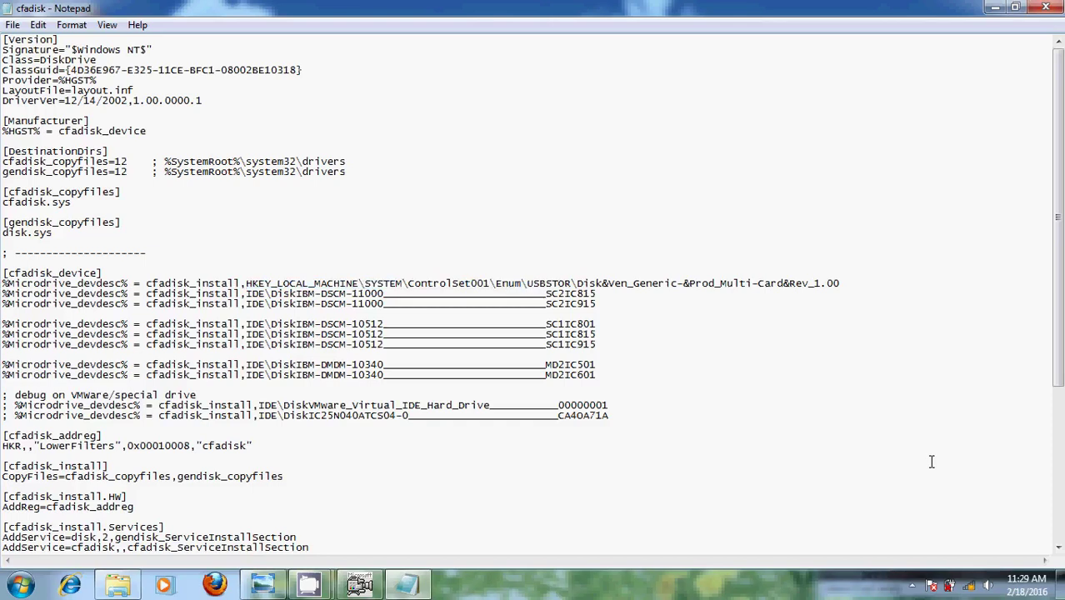
{"action": "key", "text": "ctrl+z"}
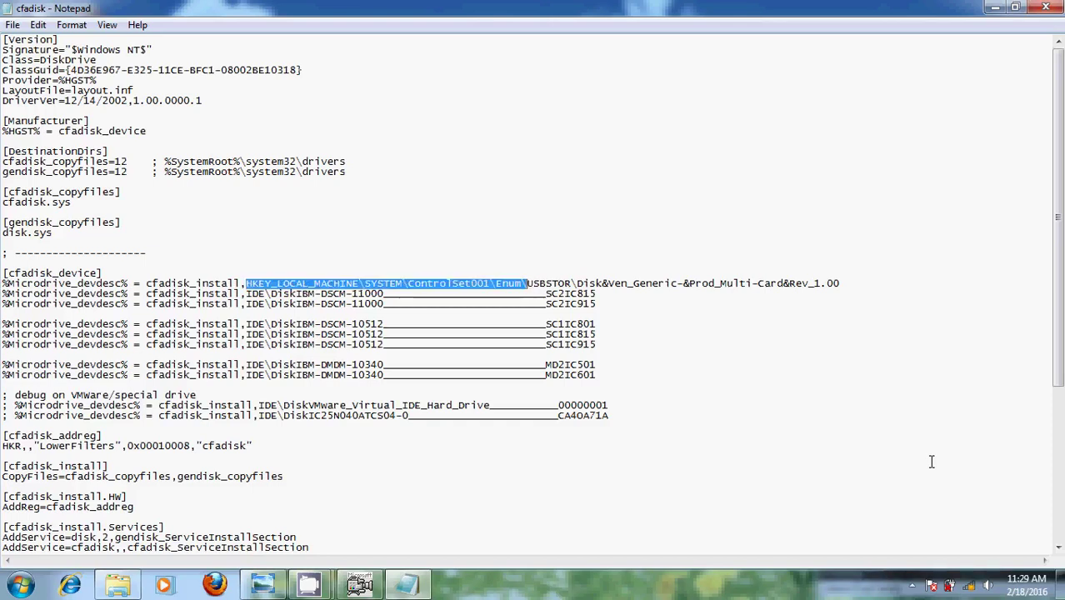
{"action": "key", "text": "Delete"}
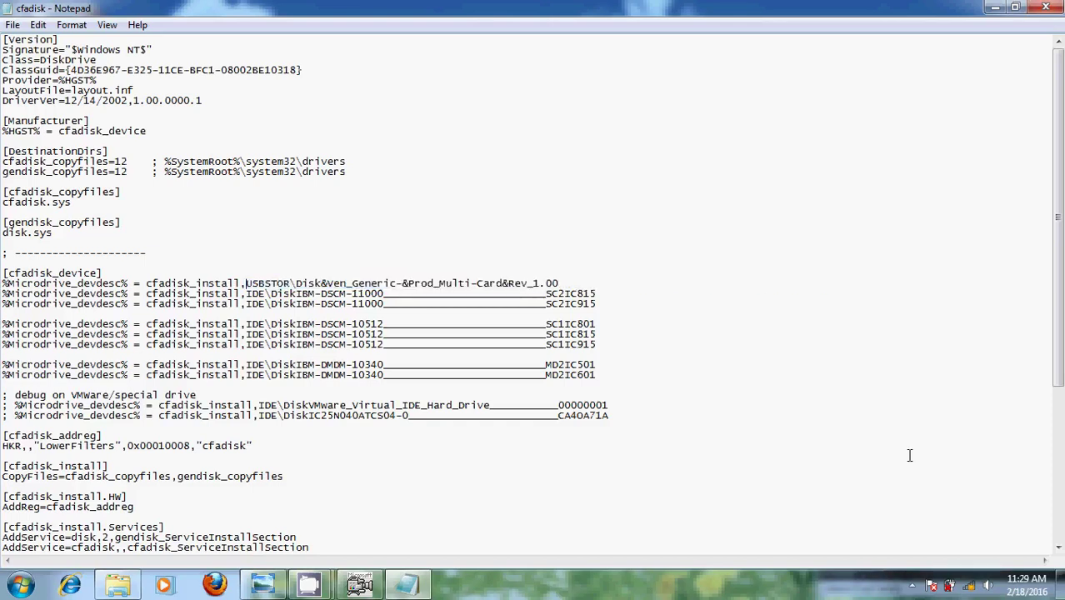
{"action": "left_click_drag", "start_coordinate": [566, 284], "coordinate": [248, 283]}
{"action": "key", "text": "ctrl+c"}
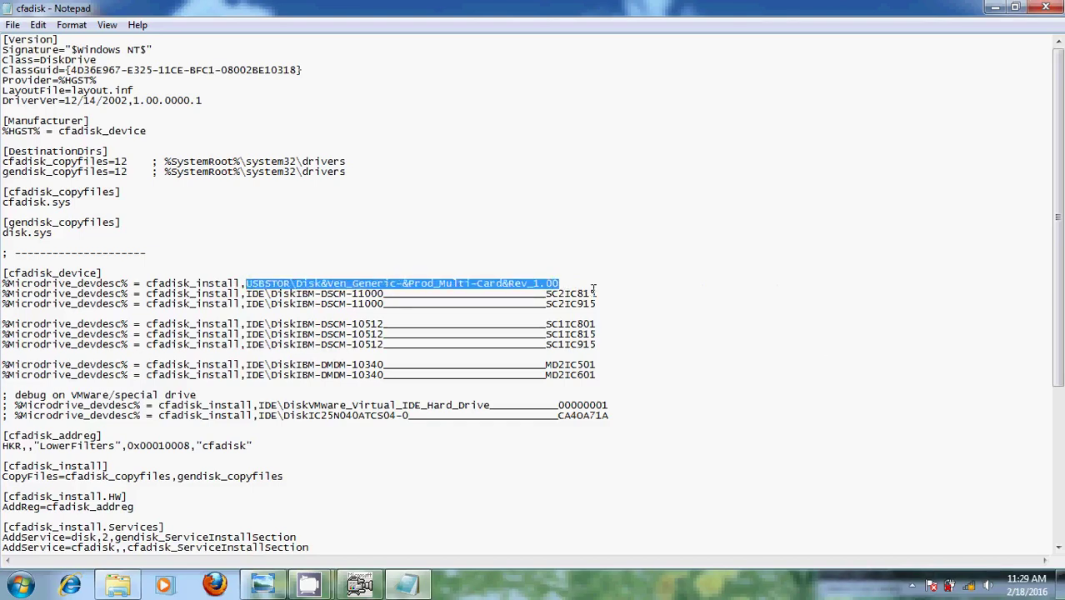
- Replace the SC2IC815, SC2IC915, SC1IC801 and SC1IC815 device IDs with the USBSTOR ID
{"action": "left_click_drag", "start_coordinate": [602, 293], "coordinate": [250, 294]}
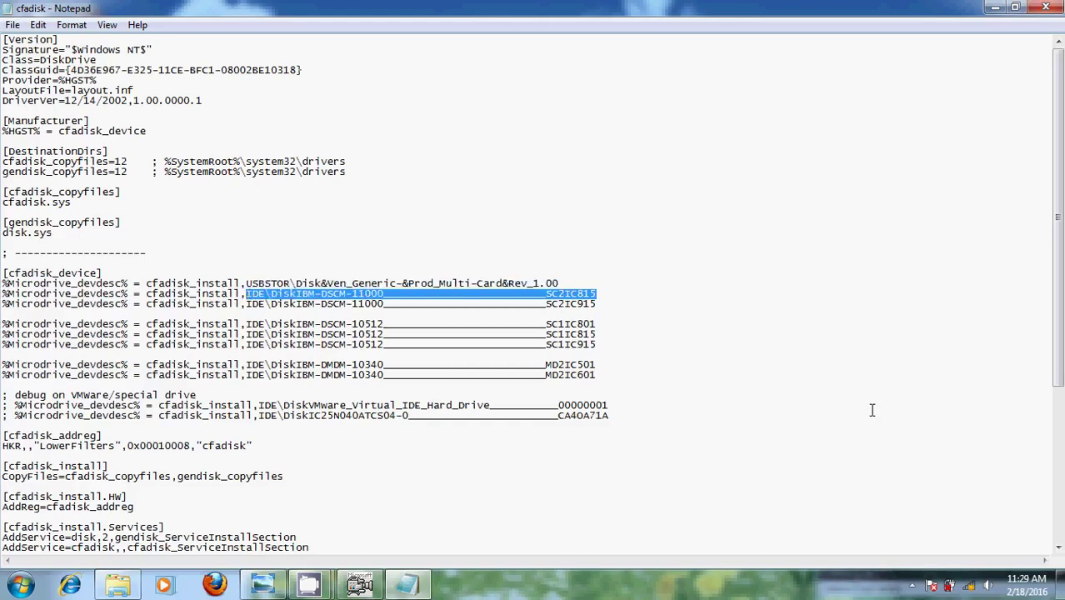
{"action": "key", "text": "ctrl+v"}
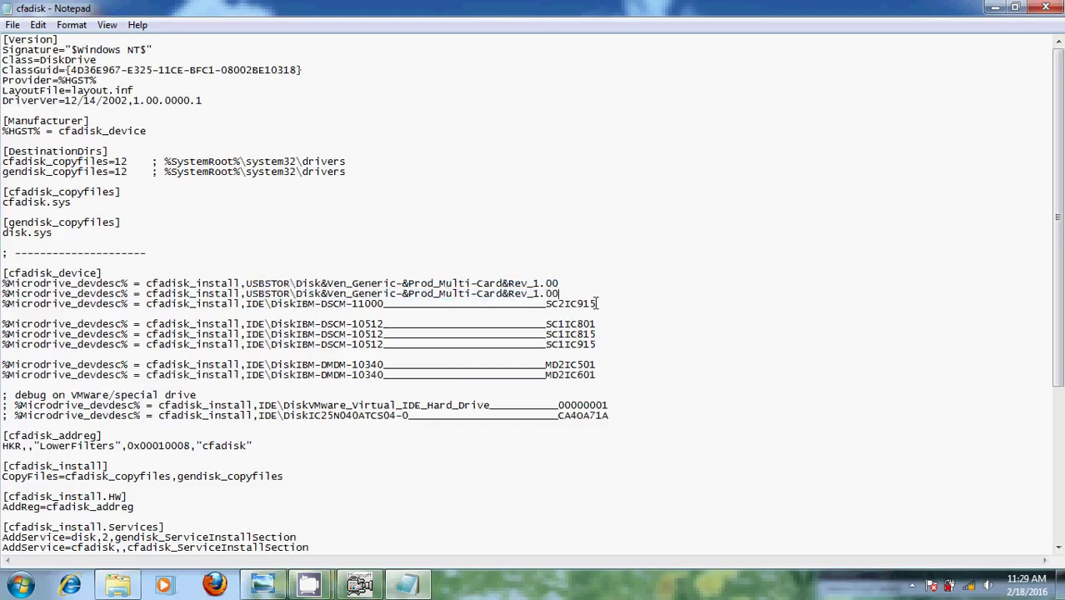
{"action": "left_click_drag", "start_coordinate": [598, 303], "coordinate": [246, 304]}
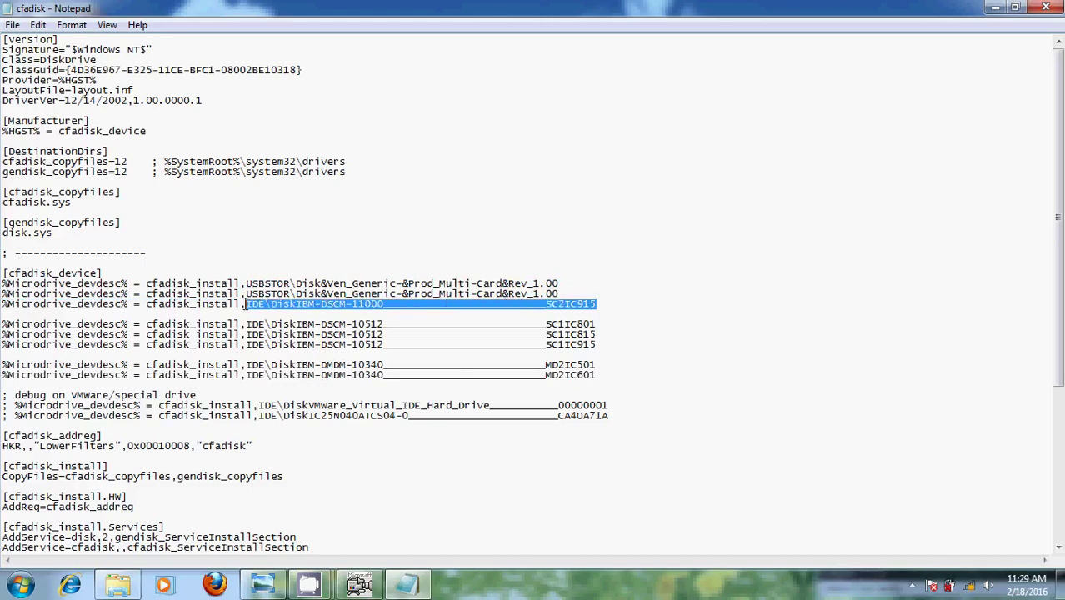
{"action": "key", "text": "ctrl+v"}
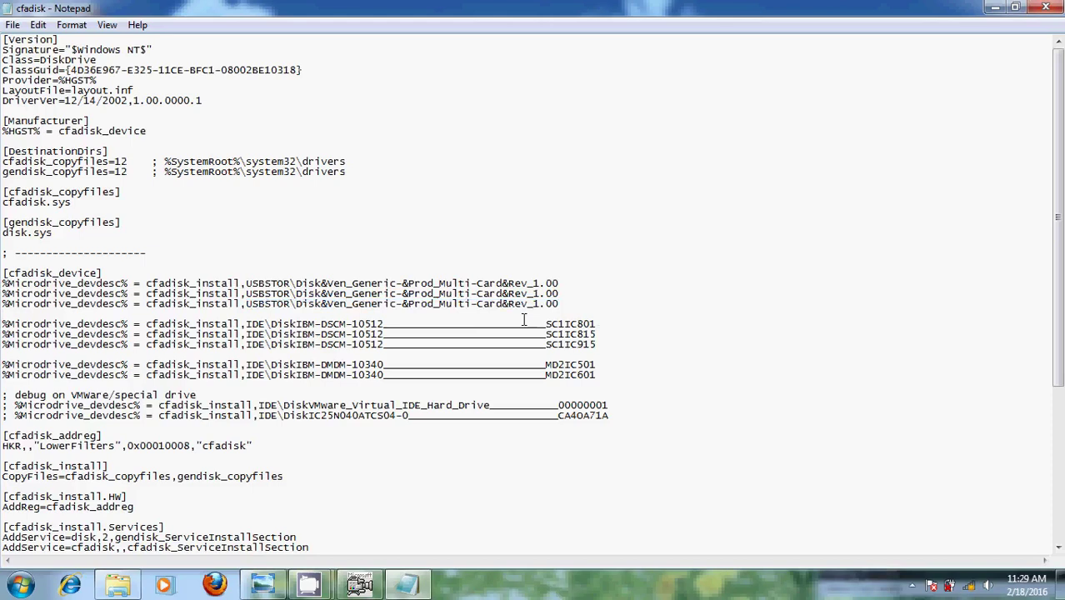
{"action": "left_click_drag", "start_coordinate": [600, 324], "coordinate": [248, 323]}
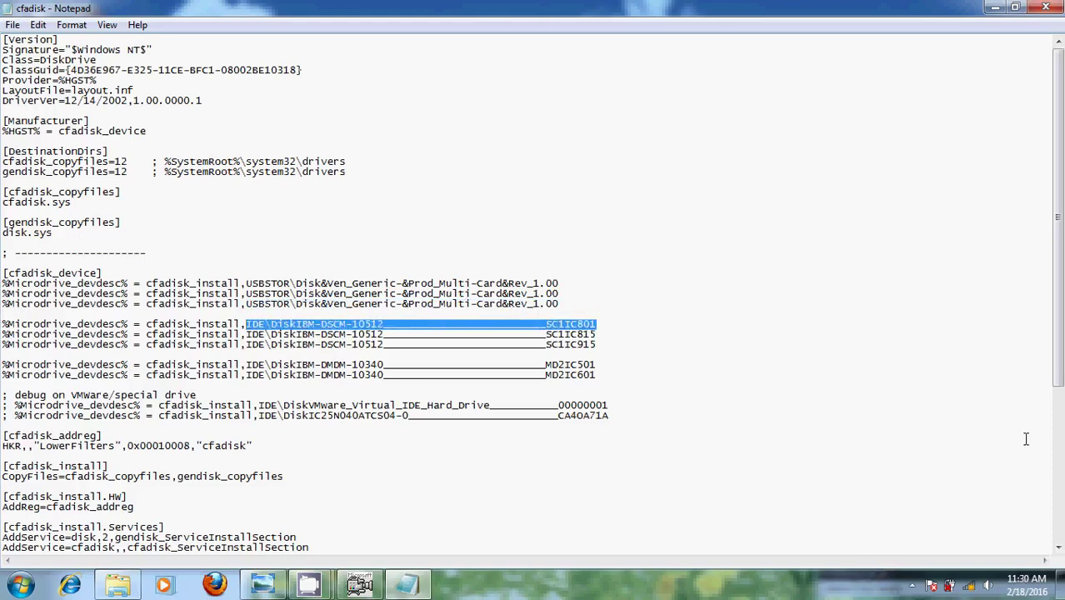
{"action": "key", "text": "ctrl+v"}
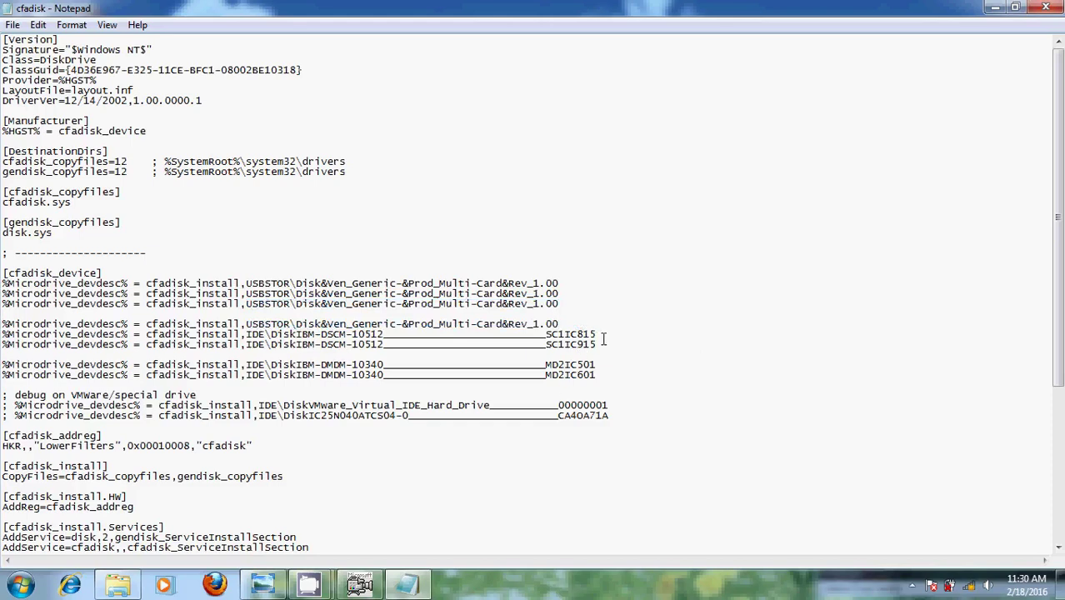
{"action": "left_click_drag", "start_coordinate": [1, 344], "coordinate": [247, 344]}
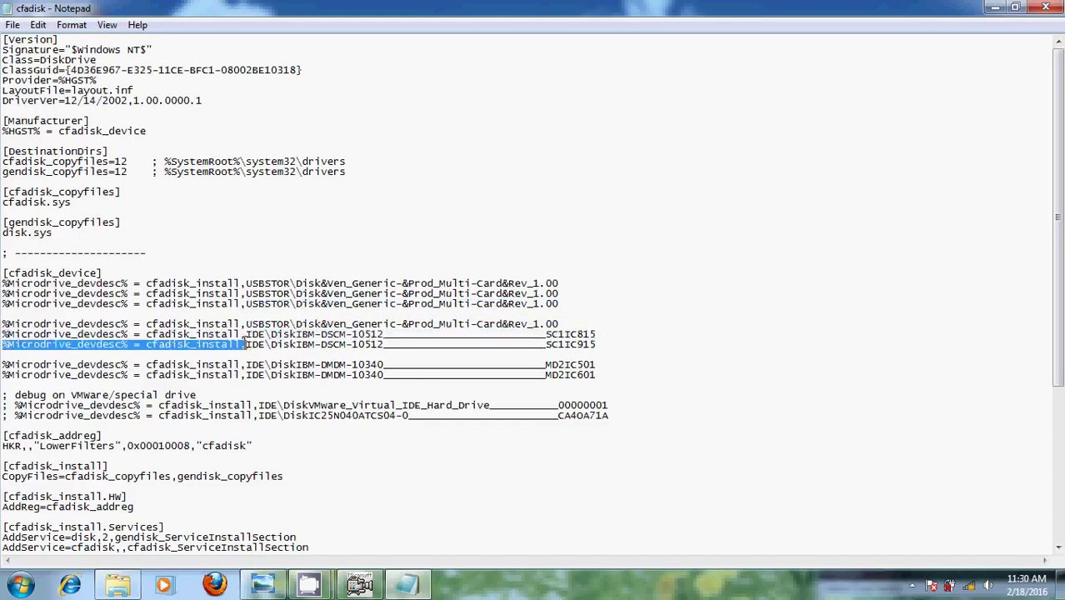
{"action": "left_click", "coordinate": [248, 335]}
{"action": "key", "text": "shift+End"}
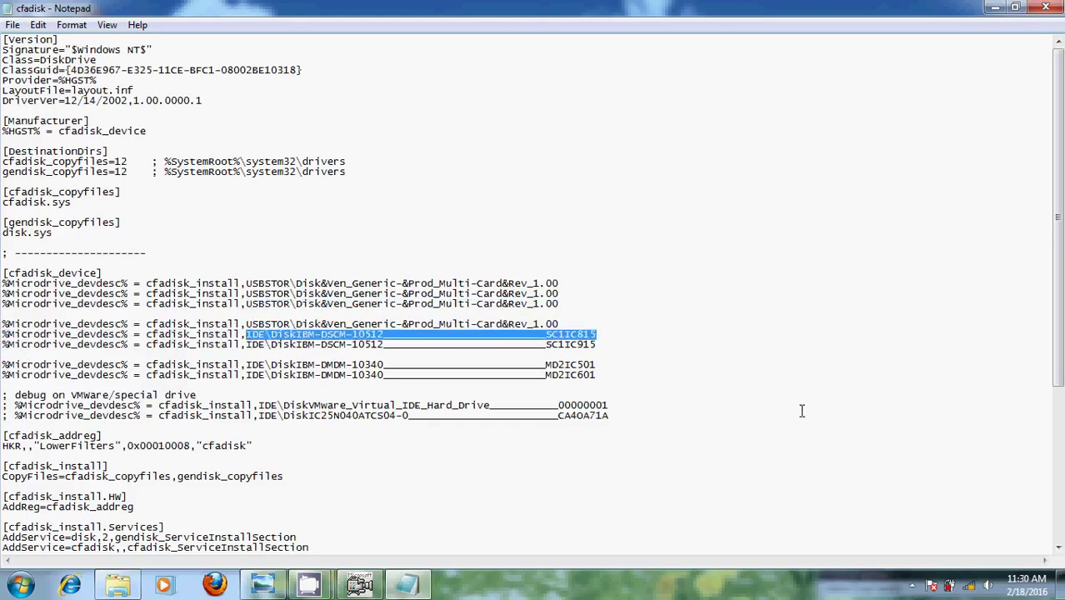
{"action": "key", "text": "ctrl+v"}
- Replace the SC1IC915, MD2IC501 and MD2IC601 device IDs with the USBSTOR ID
{"action": "left_click_drag", "start_coordinate": [606, 346], "coordinate": [247, 344]}
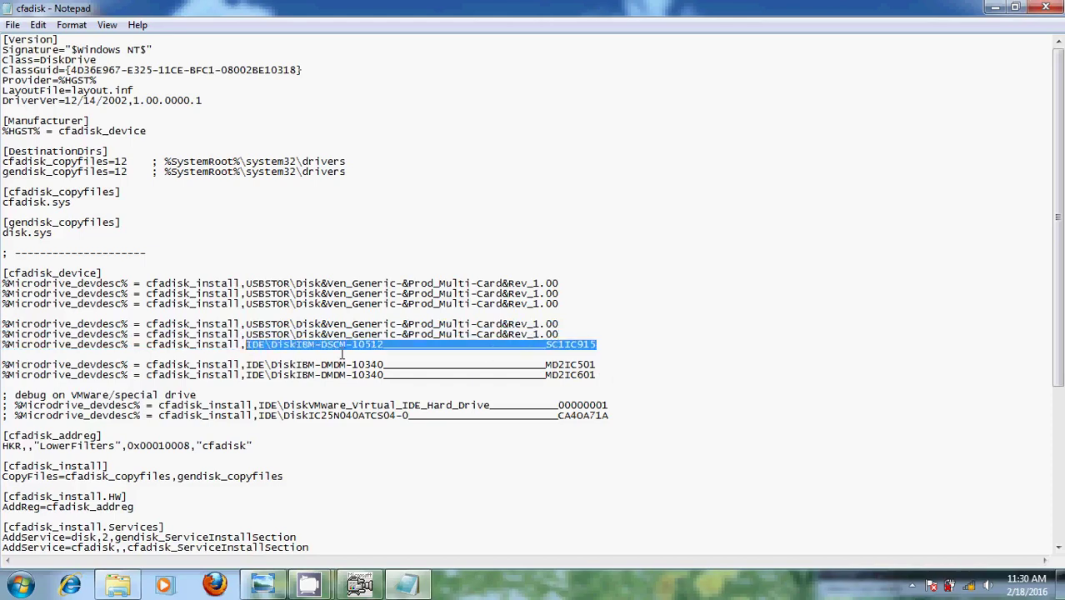
{"action": "key", "text": "ctrl+v"}
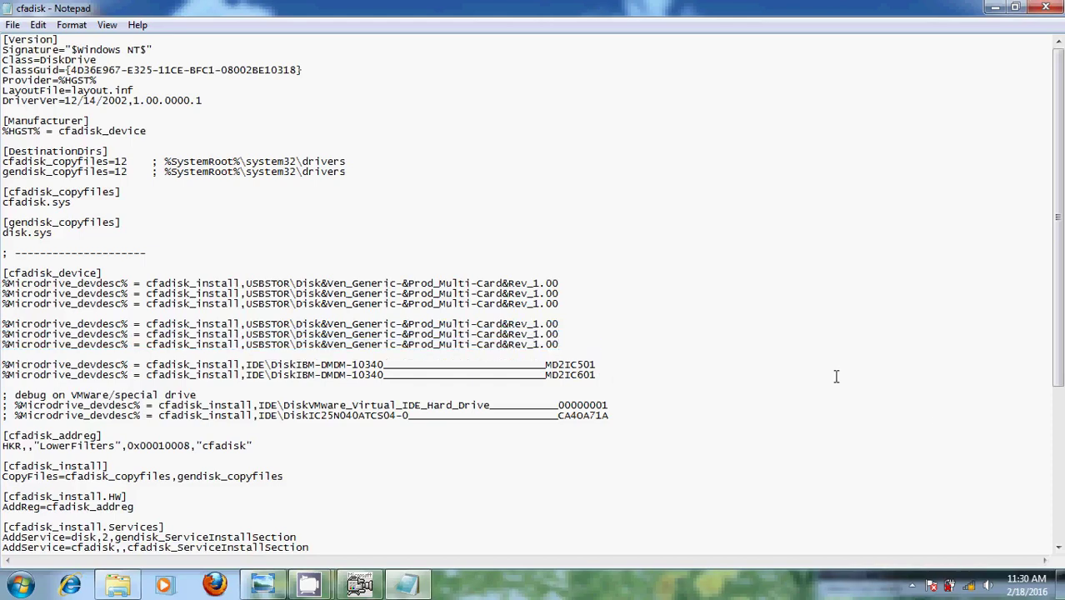
{"action": "left_click_drag", "start_coordinate": [600, 365], "coordinate": [247, 364]}
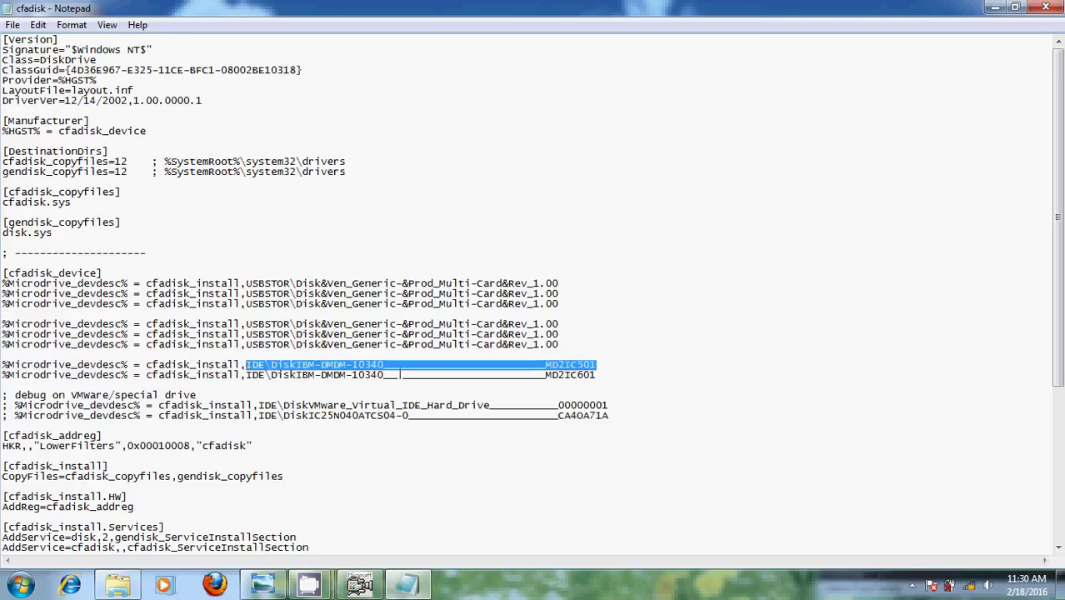
{"action": "key", "text": "ctrl+v"}
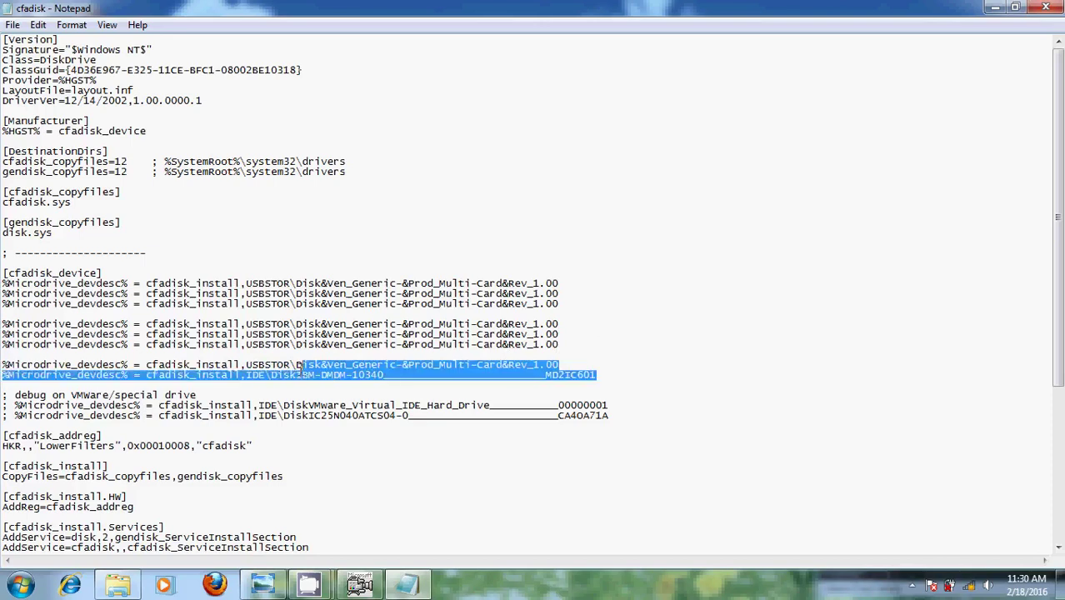
{"action": "left_click_drag", "start_coordinate": [597, 374], "coordinate": [248, 375]}
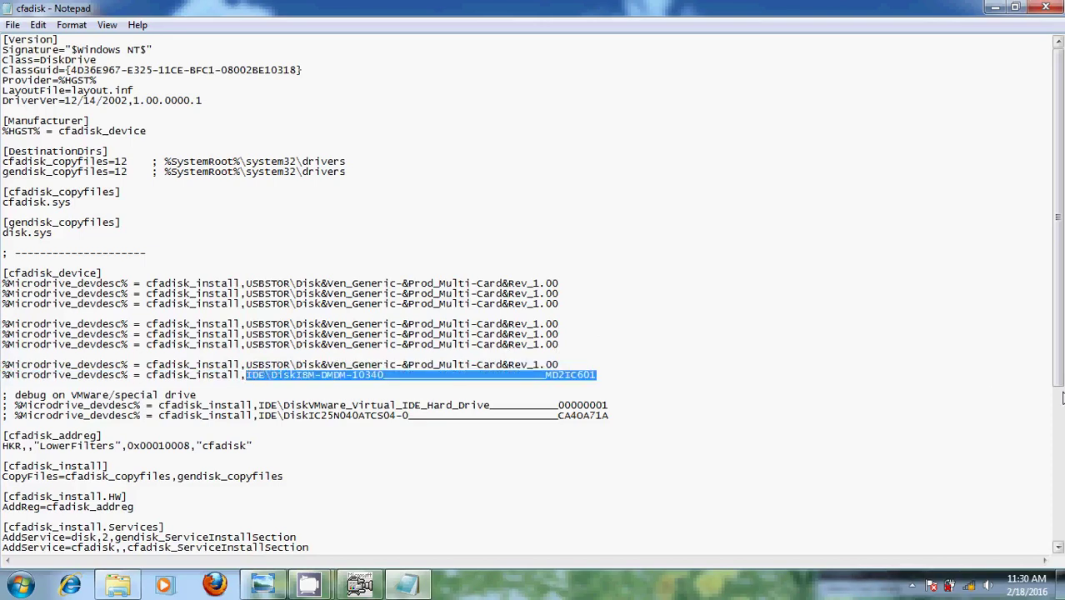
{"action": "key", "text": "ctrl+v"}
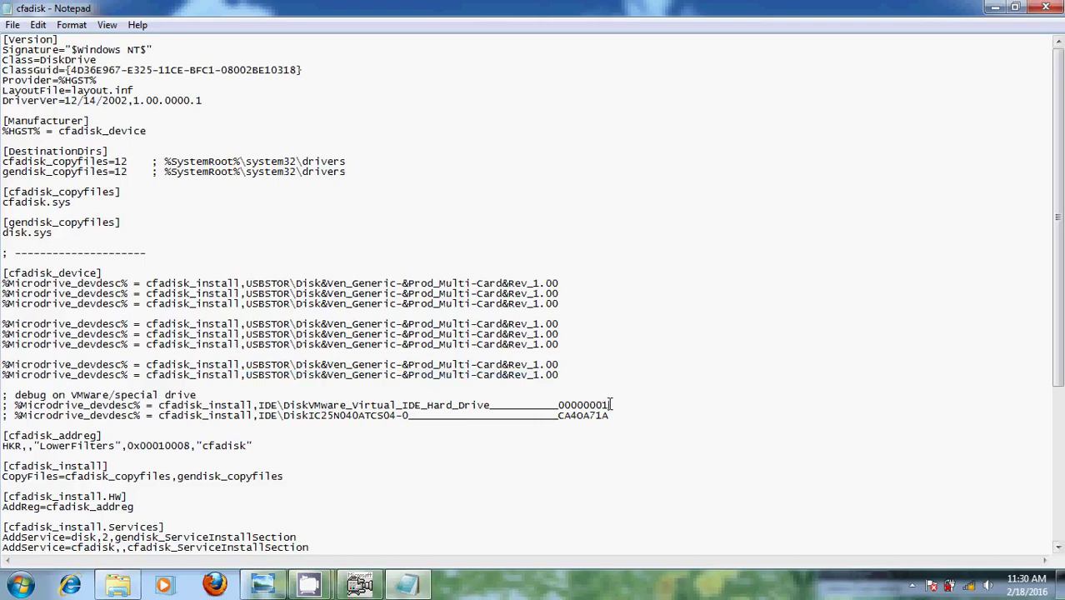
- Replace the VMware and CA40A71A debug device IDs with the USBSTOR ID and save cfadisk.inf
{"action": "left_click_drag", "start_coordinate": [611, 406], "coordinate": [505, 397]}
{"action": "left_click_drag", "start_coordinate": [326, 397], "coordinate": [265, 404]}
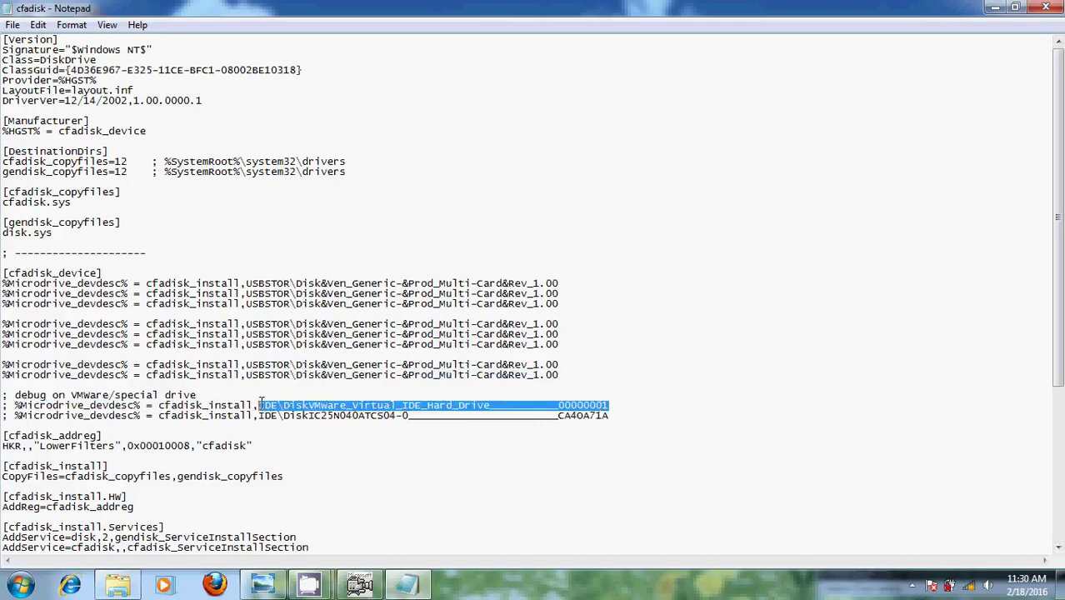
{"action": "key", "text": "ctrl+v"}
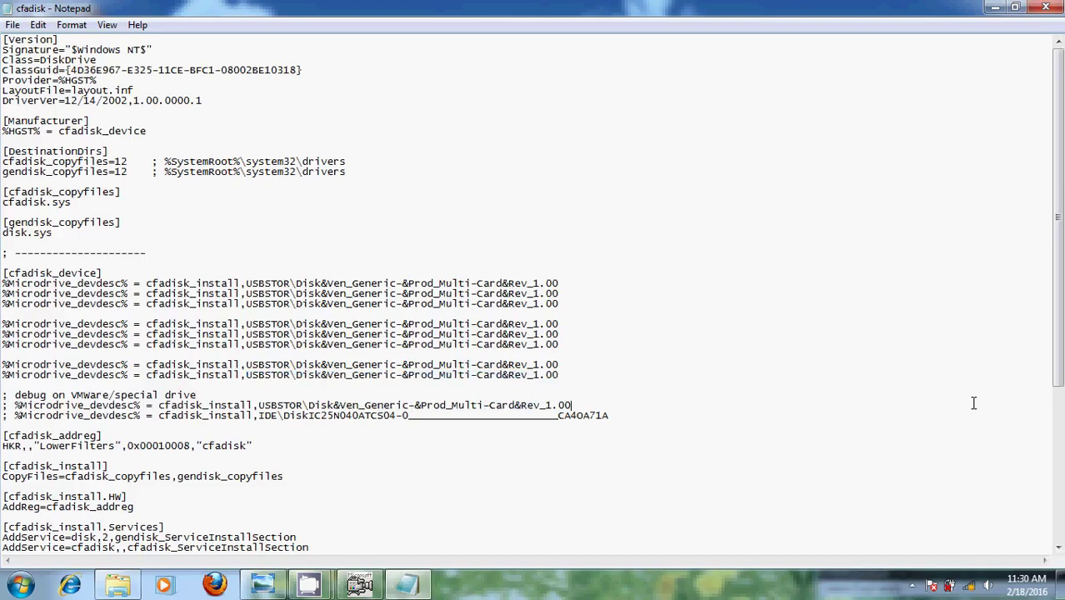
{"action": "left_click_drag", "start_coordinate": [612, 416], "coordinate": [256, 416]}
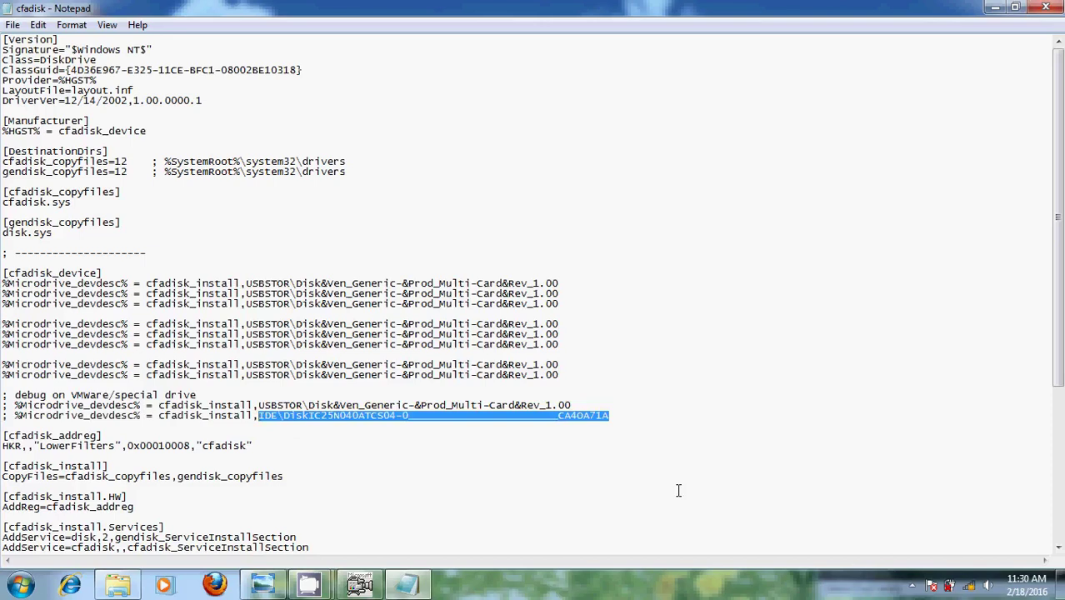
{"action": "type", "text": "USBSTOR\\Disk&Ven_Generic-&Prod_Multi-Card&Rev_1.00"}
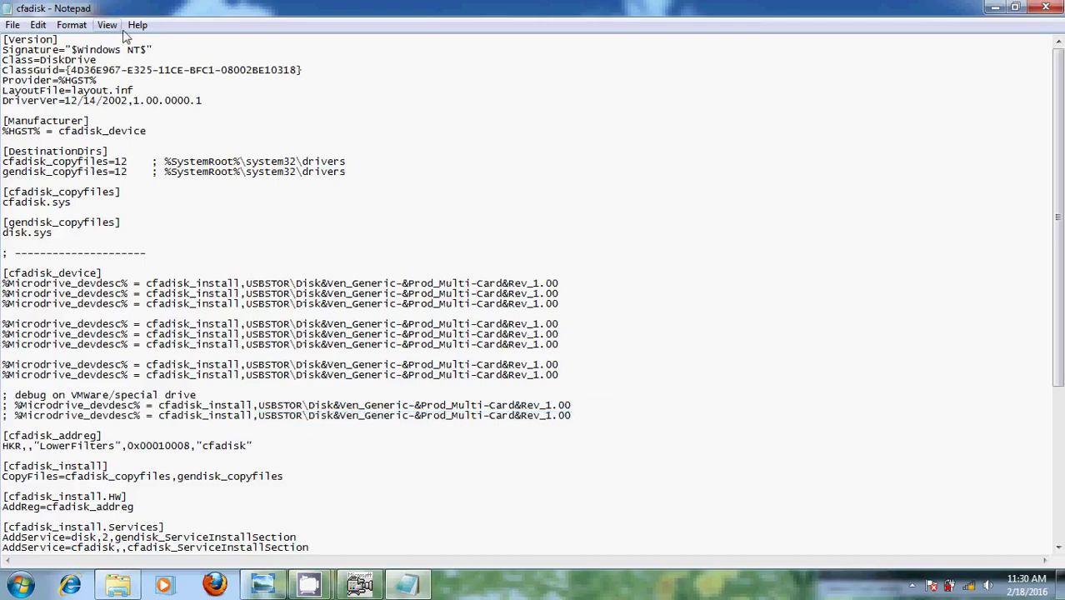
{"action": "left_click", "coordinate": [13, 27]}
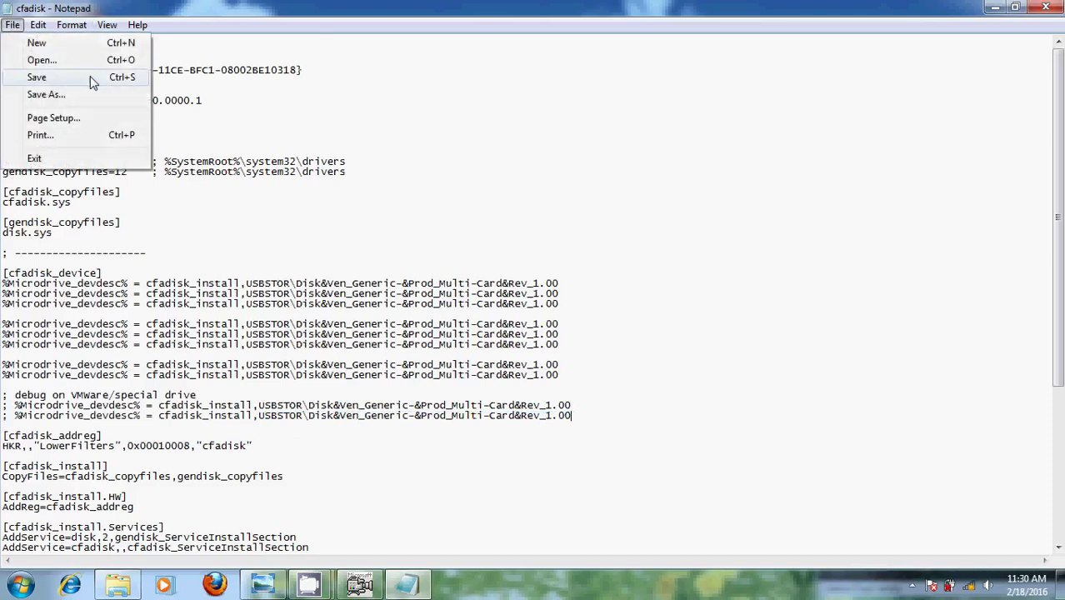
{"action": "left_click", "coordinate": [92, 78]}
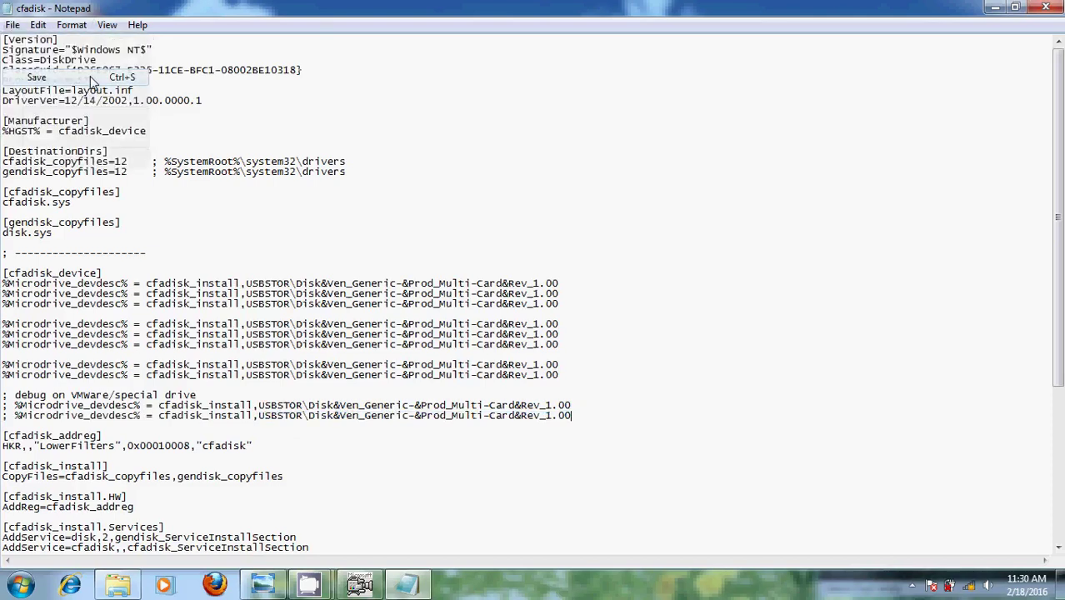
- Close Notepad and select the SD Card under Disk drives in Computer Management's Device Manager
{"action": "left_click", "coordinate": [1048, 9]}
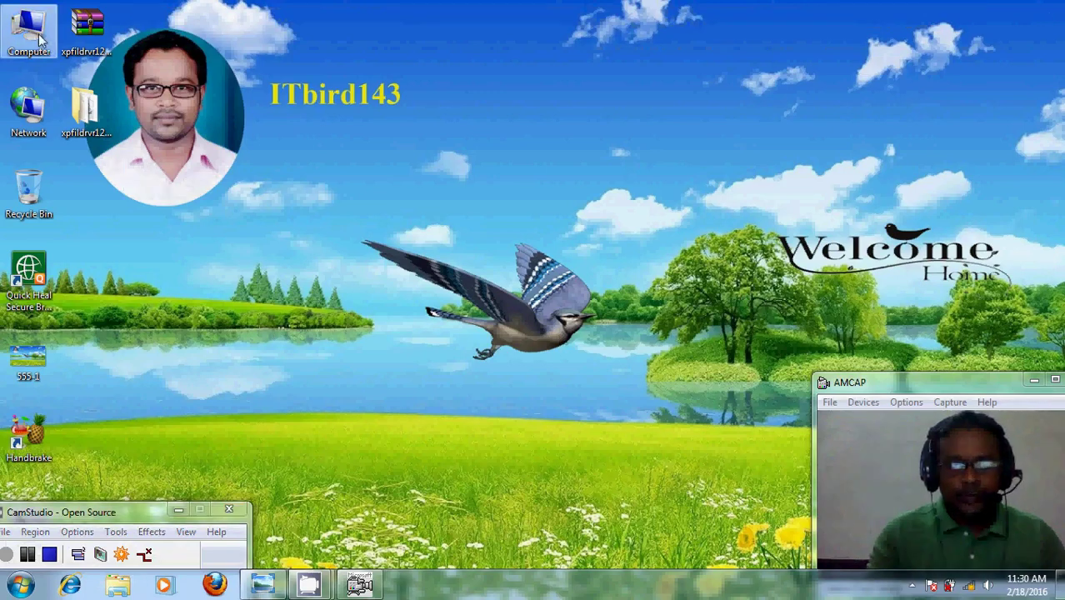
{"action": "right_click", "coordinate": [38, 35]}
{"action": "left_click", "coordinate": [127, 62]}
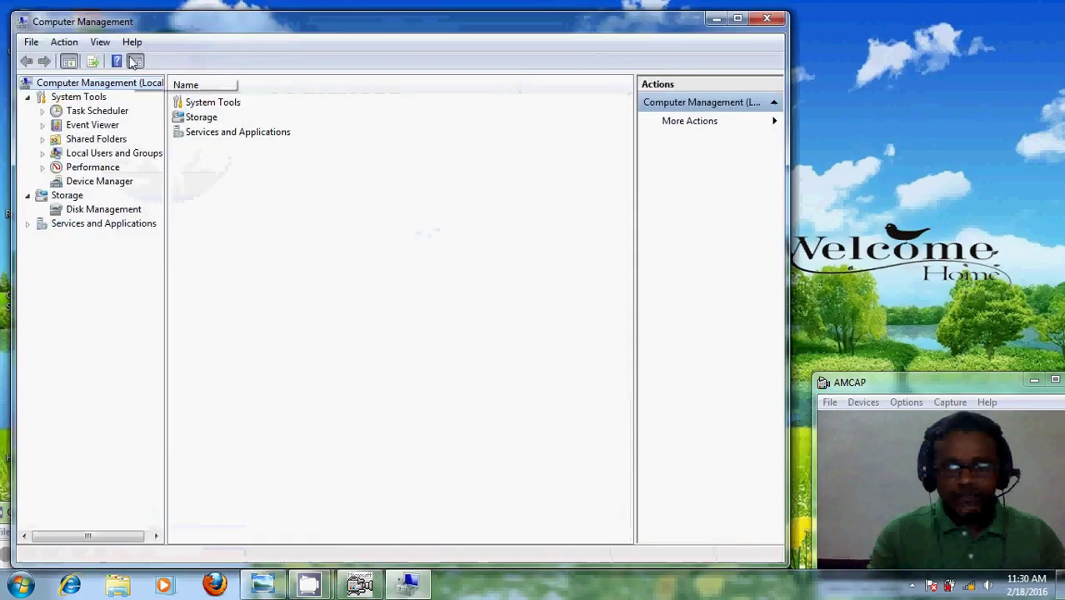
{"action": "left_click", "coordinate": [97, 183]}
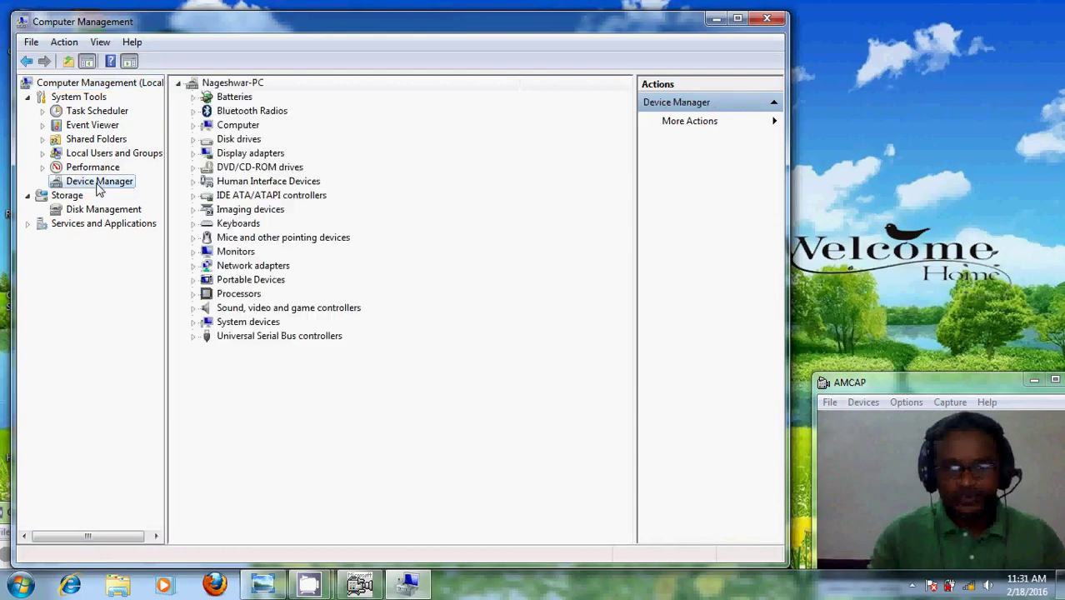
{"action": "left_click", "coordinate": [192, 140]}
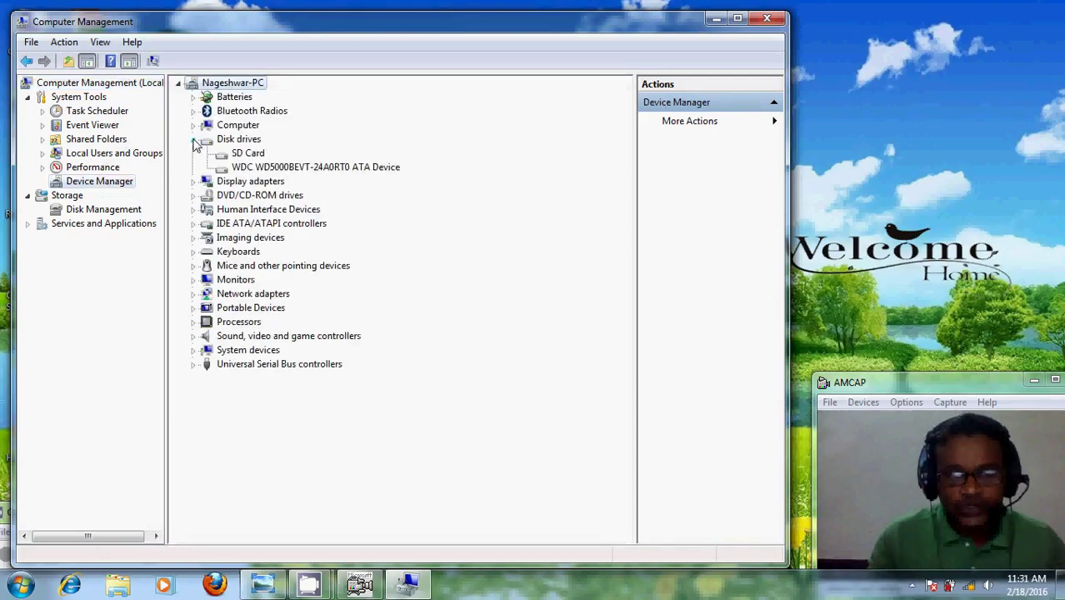
{"action": "left_click", "coordinate": [259, 158]}
- Update the SD Card driver via Browse my computer, Let me pick from a list, then Have Disk
{"action": "right_click", "coordinate": [259, 160]}
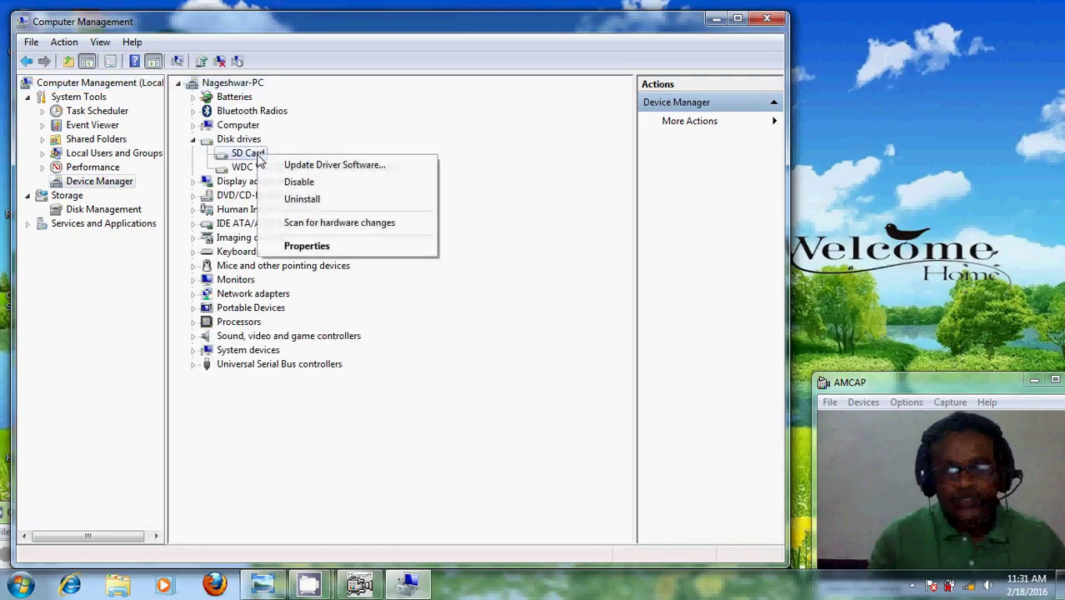
{"action": "left_click", "coordinate": [369, 171]}
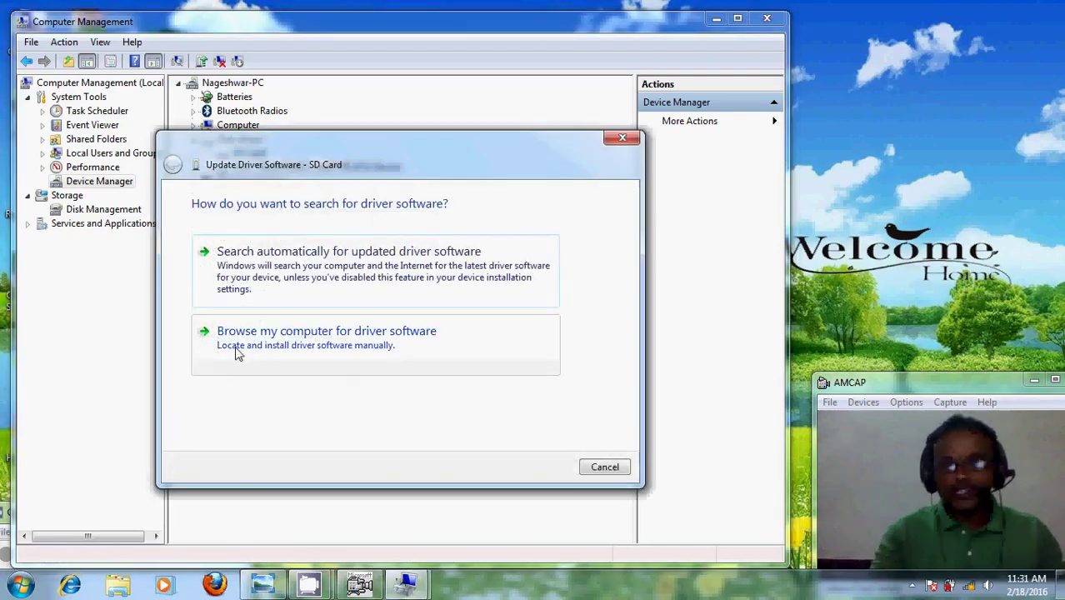
{"action": "left_click", "coordinate": [340, 348]}
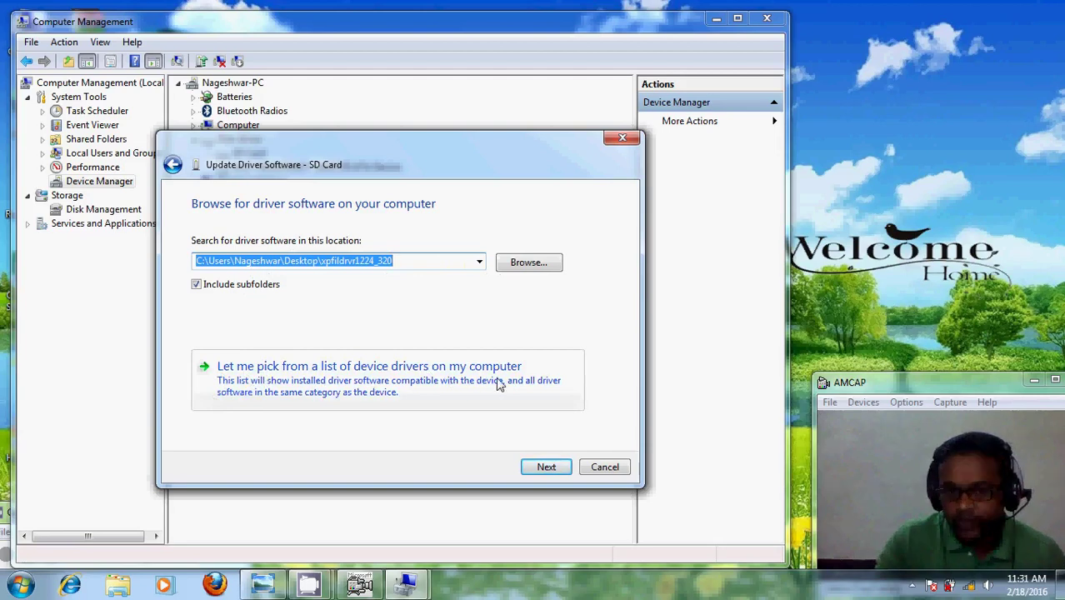
{"action": "left_click", "coordinate": [385, 386]}
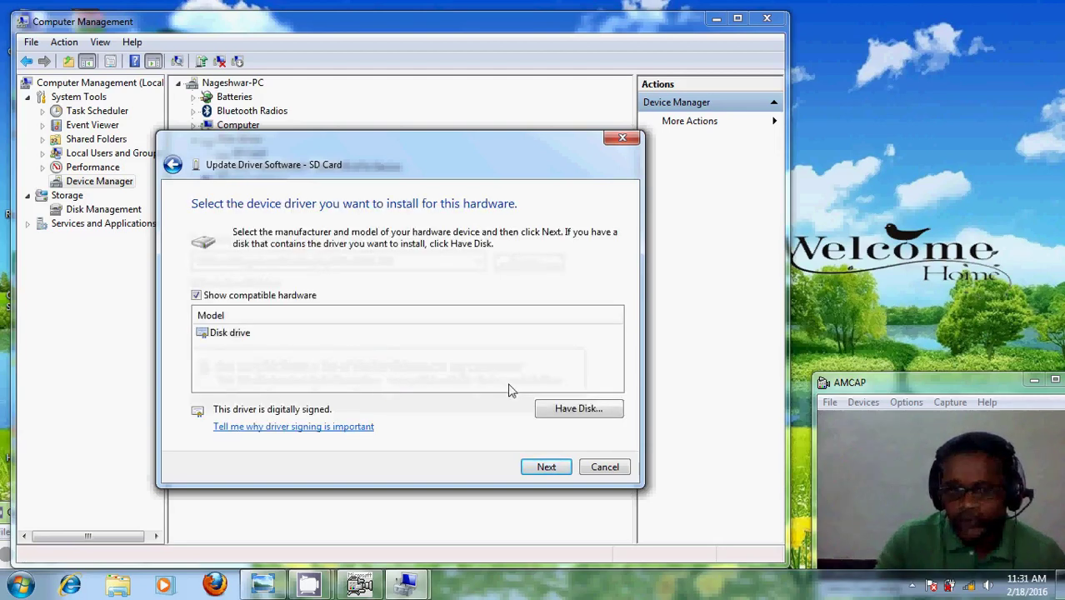
{"action": "left_click", "coordinate": [606, 415]}
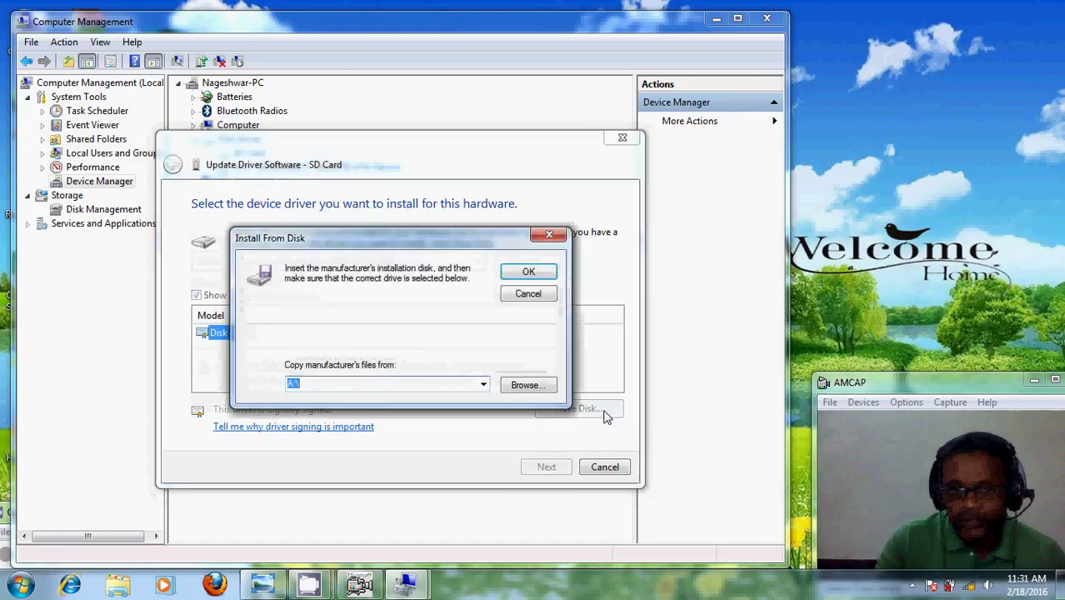
- Load Desktop\xpfildrvr1224_320\cfadisk.inf as the Install From Disk source
{"action": "left_click", "coordinate": [527, 385]}
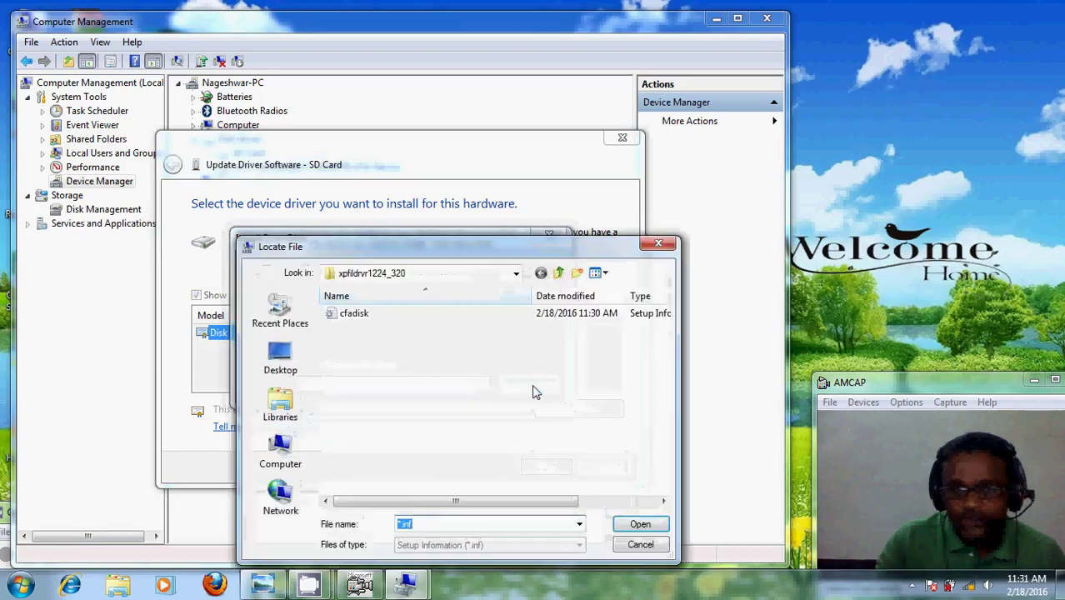
{"action": "left_click", "coordinate": [288, 358]}
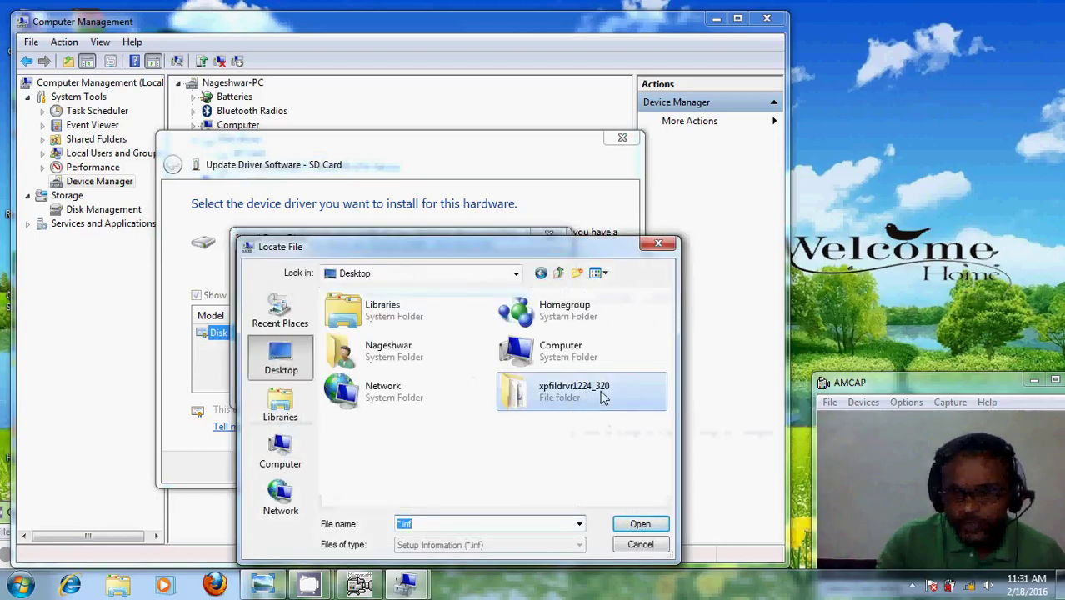
{"action": "double_click", "coordinate": [588, 397]}
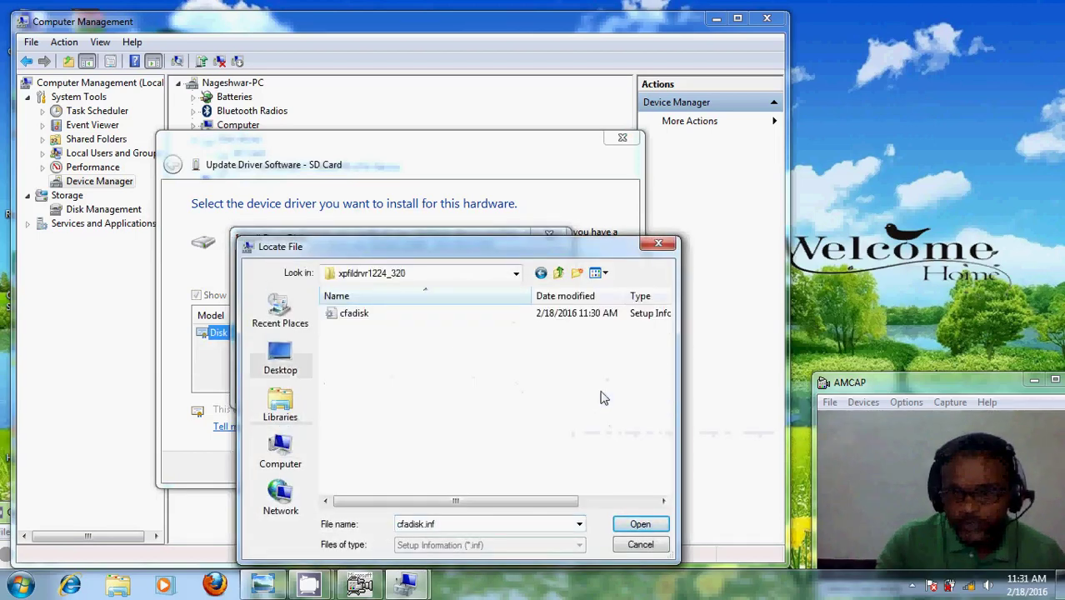
{"action": "left_click", "coordinate": [356, 316]}
{"action": "left_click", "coordinate": [648, 528]}
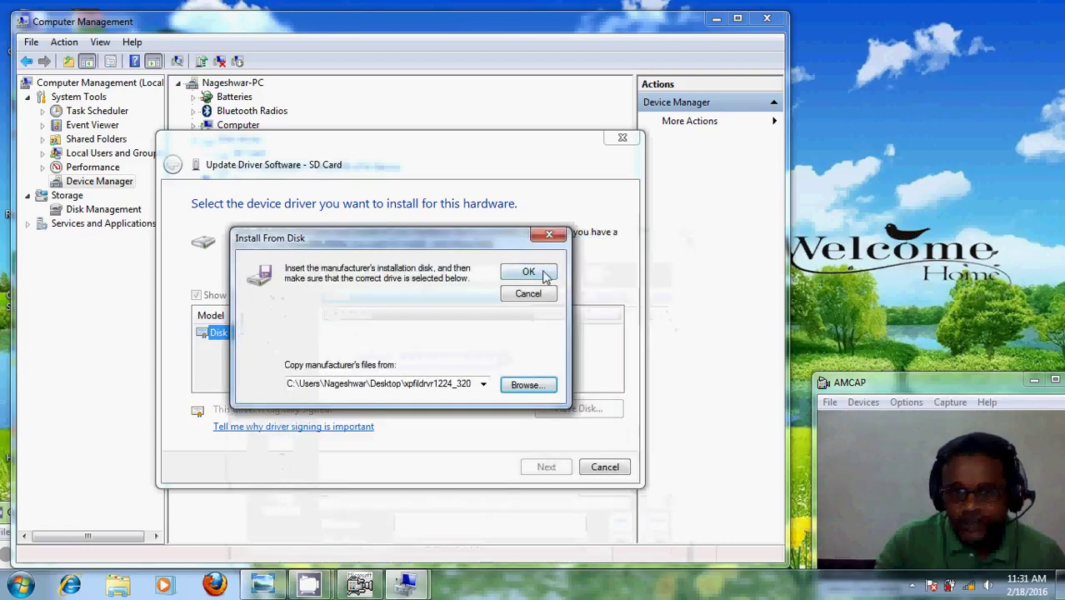
{"action": "left_click", "coordinate": [545, 277]}
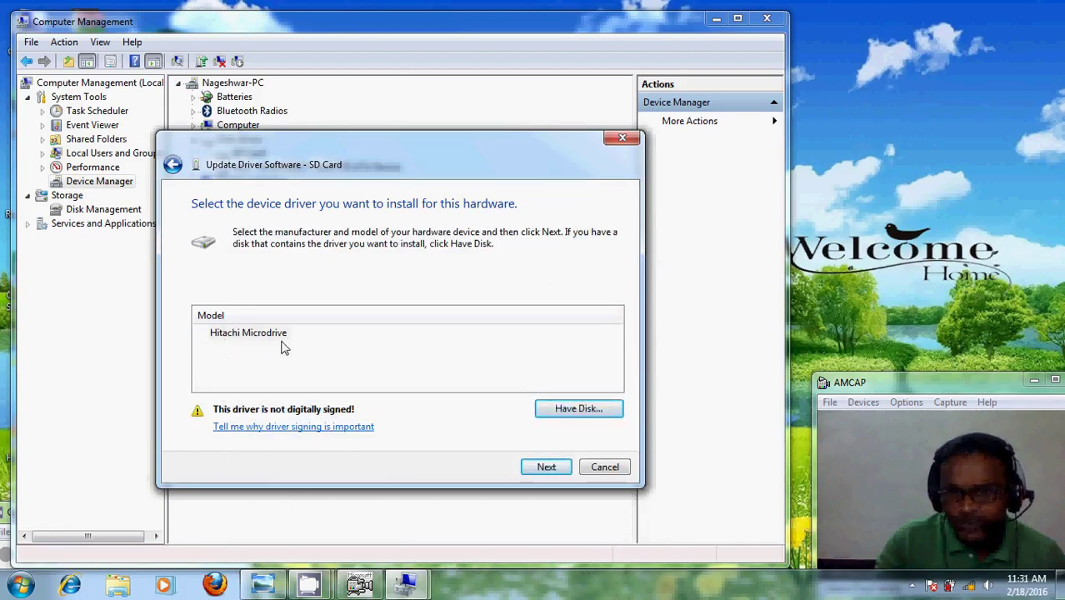
- Install the unsigned Hitachi Microdrive driver past both warnings and close the finished wizard
{"action": "left_click", "coordinate": [556, 469]}
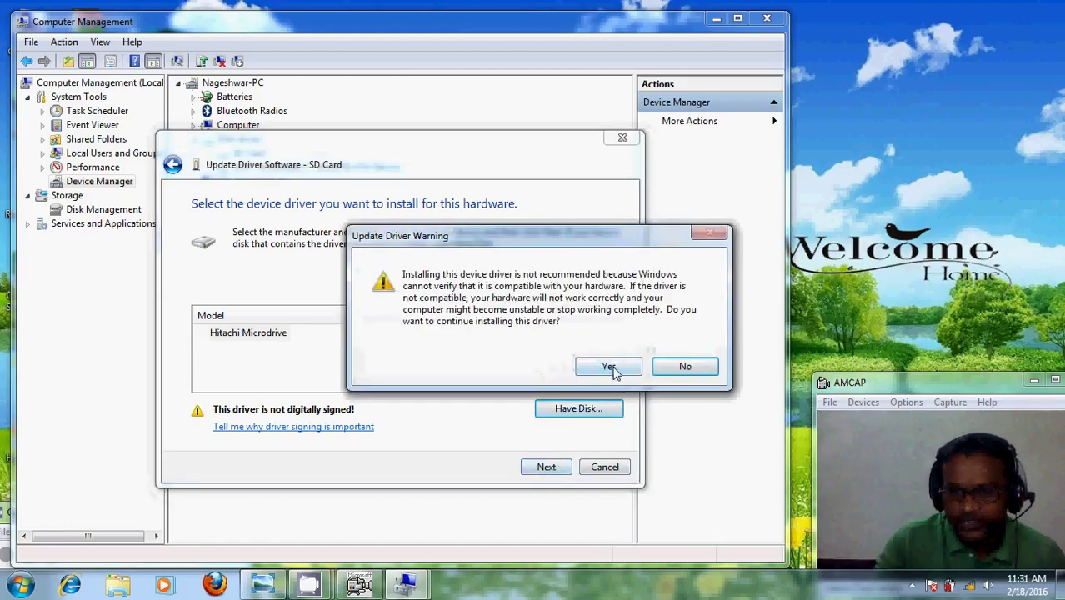
{"action": "left_click", "coordinate": [611, 369]}
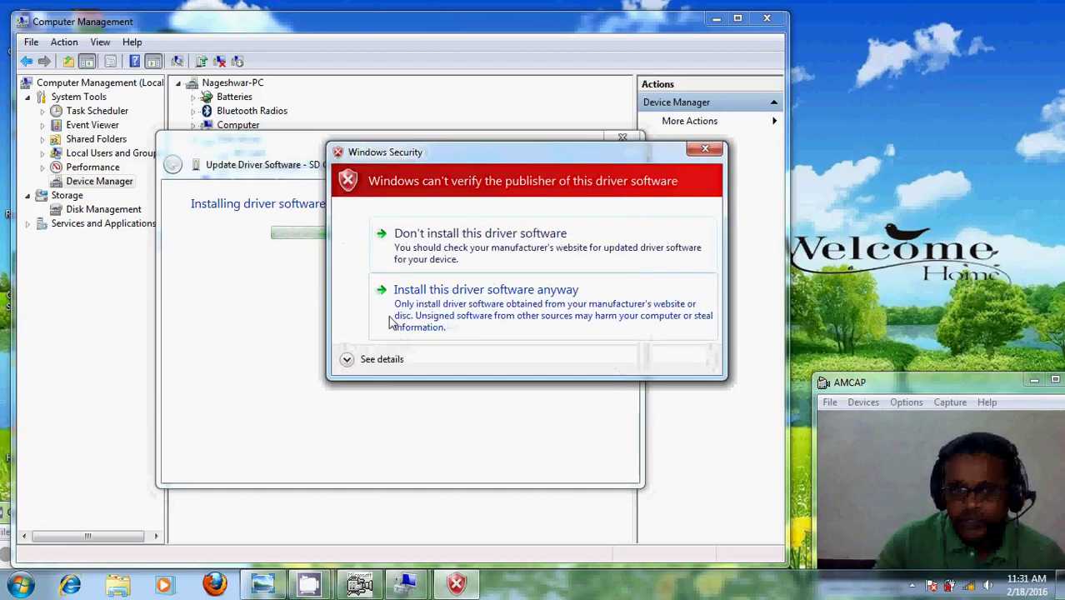
{"action": "left_click", "coordinate": [457, 322]}
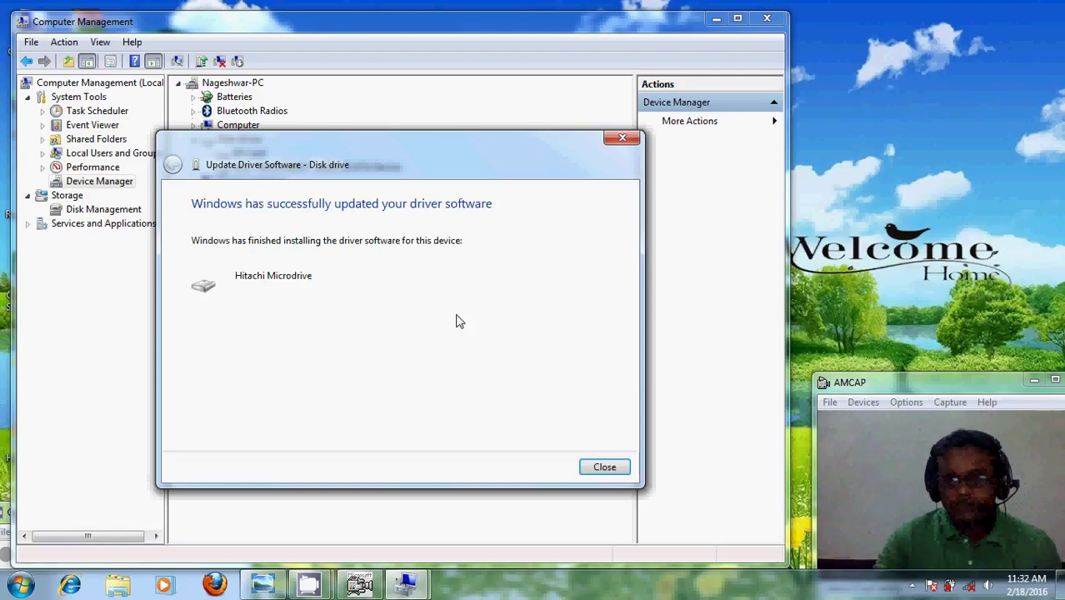
{"action": "left_click", "coordinate": [609, 464]}
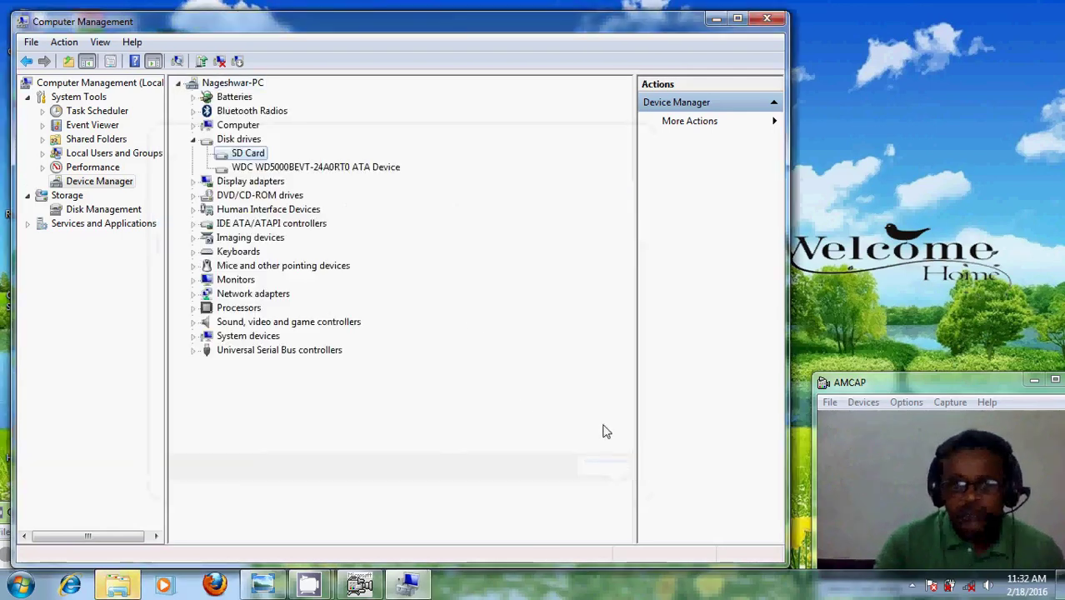
- Confirm SD Card (F:) is listed under Hard Disk Drives with 3.68 GB free, then close Explorer
{"action": "left_click", "coordinate": [768, 19]}
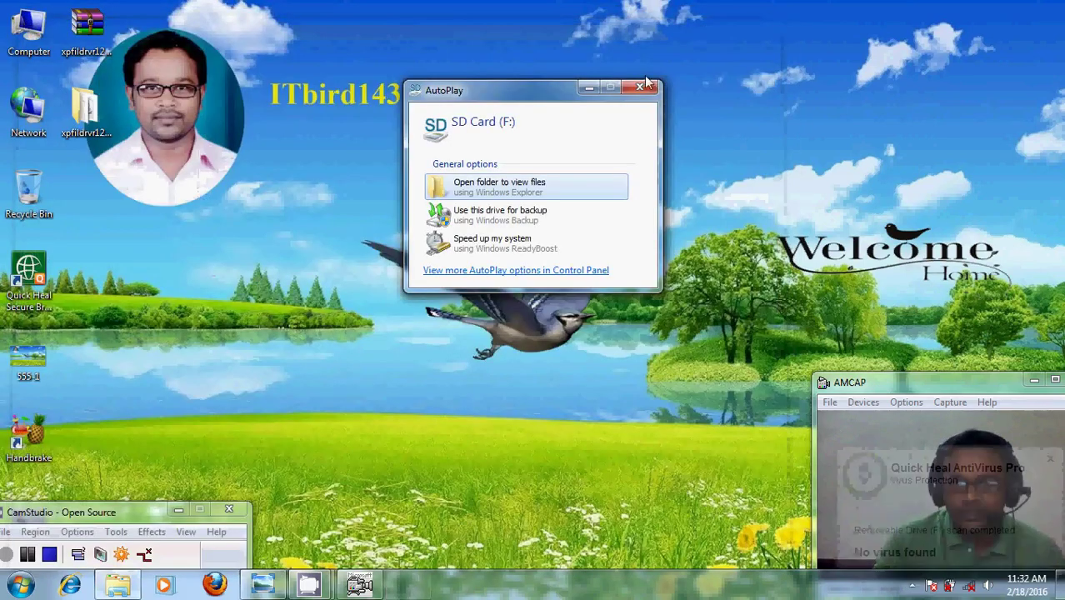
{"action": "left_click", "coordinate": [644, 86]}
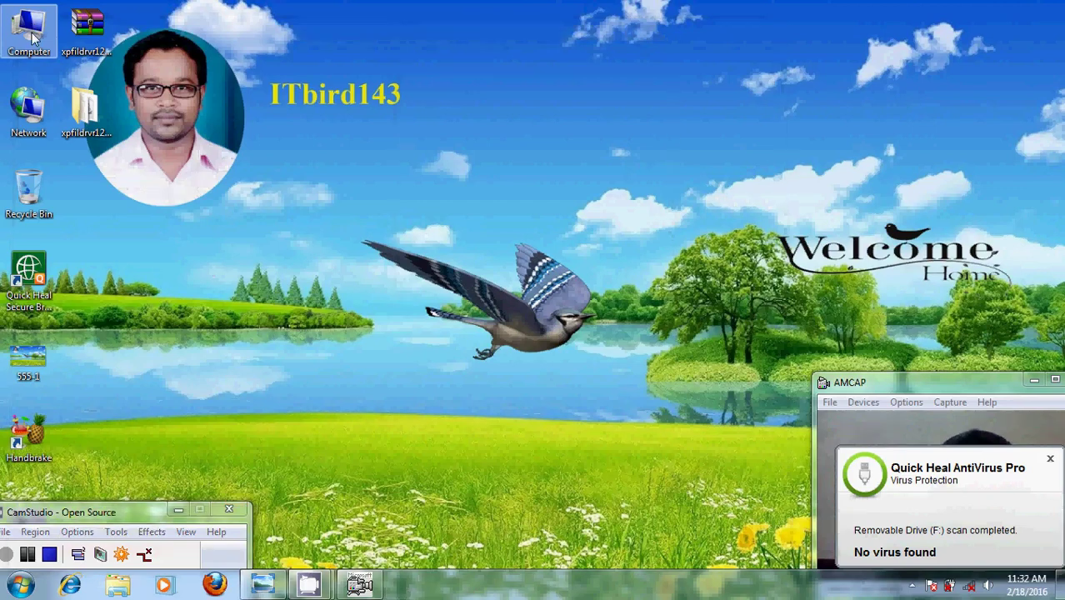
{"action": "double_click", "coordinate": [31, 38]}
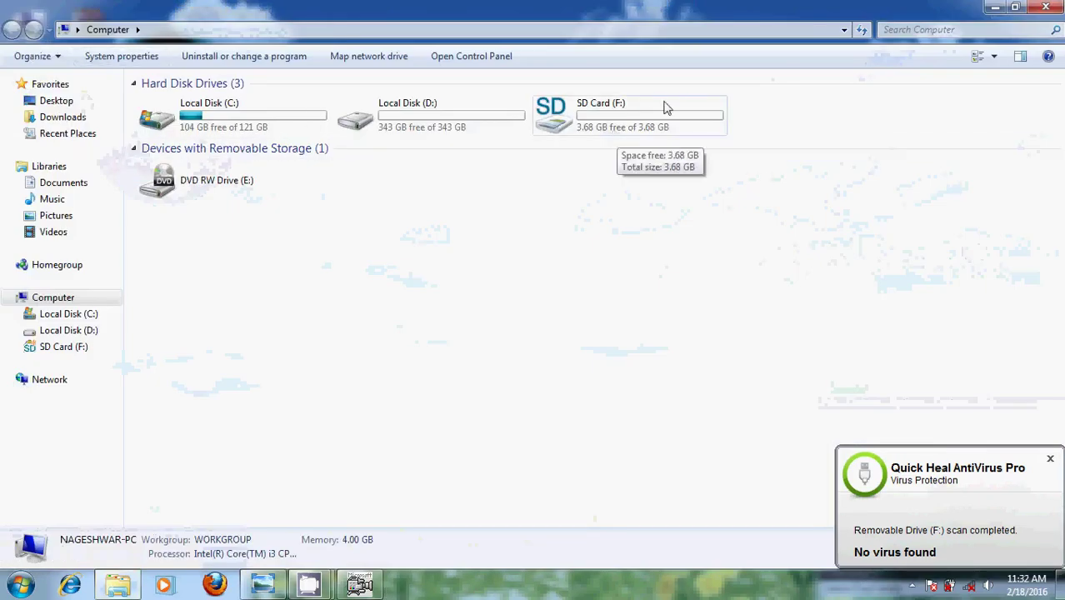
{"action": "mouse_move", "coordinate": [629, 115]}
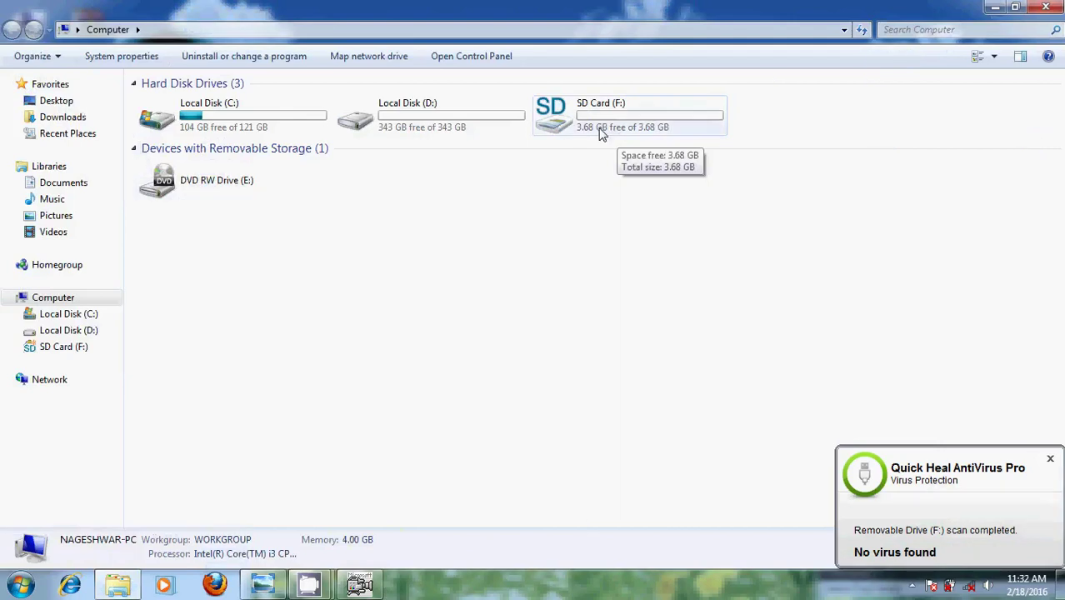
{"action": "left_click", "coordinate": [1056, 5]}
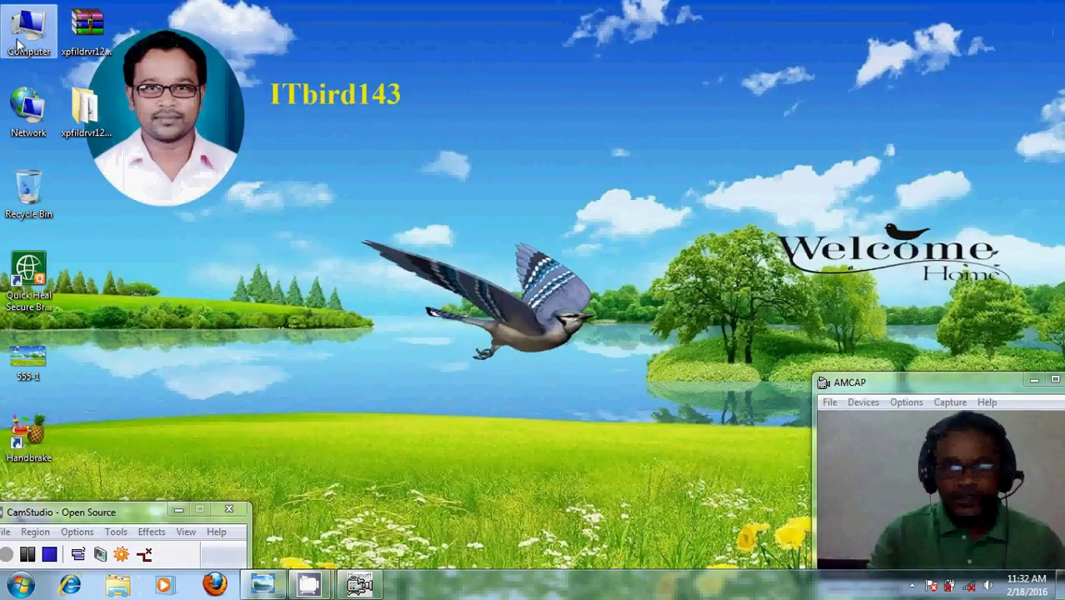
- Open Disk Management in Computer Management from the Computer icon
{"action": "right_click", "coordinate": [19, 43]}
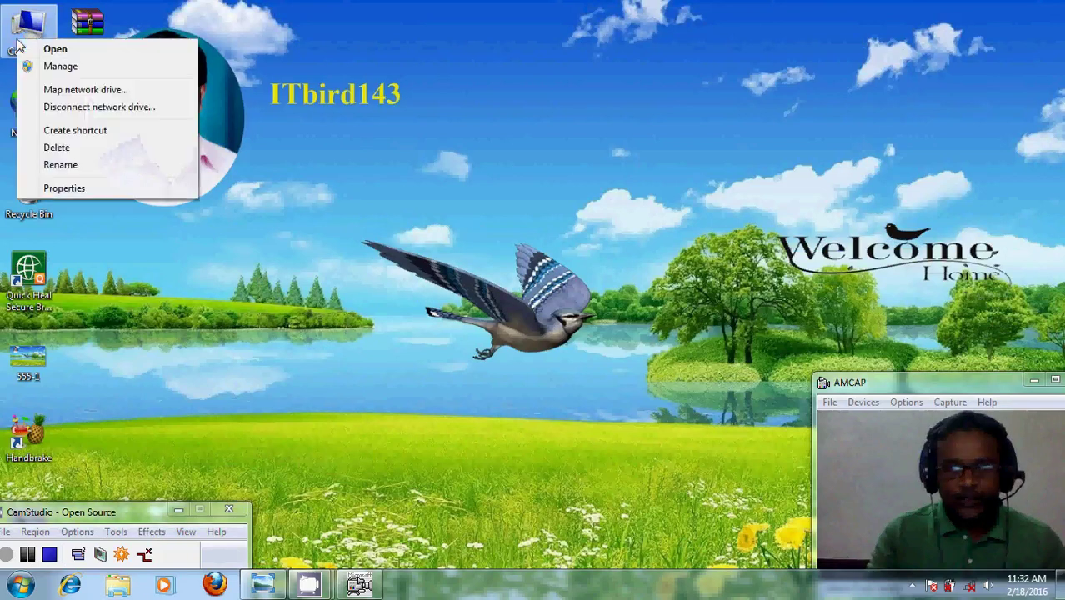
{"action": "left_click", "coordinate": [95, 73]}
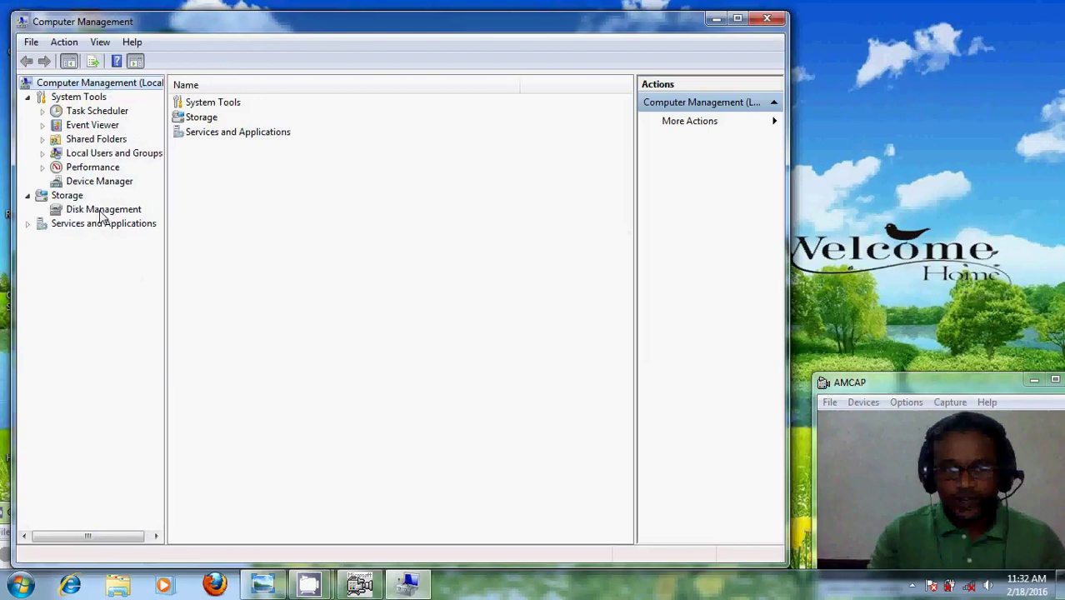
{"action": "left_click", "coordinate": [101, 212]}
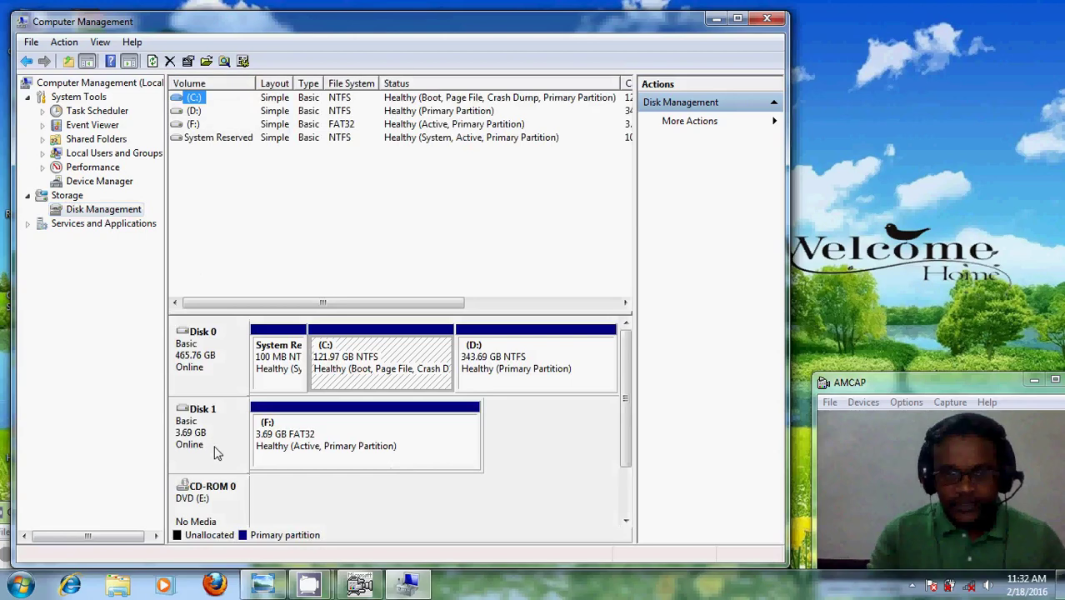
- Delete the SD card's F: volume, leaving 3.69 GB unallocated on Disk 1
{"action": "right_click", "coordinate": [394, 447]}
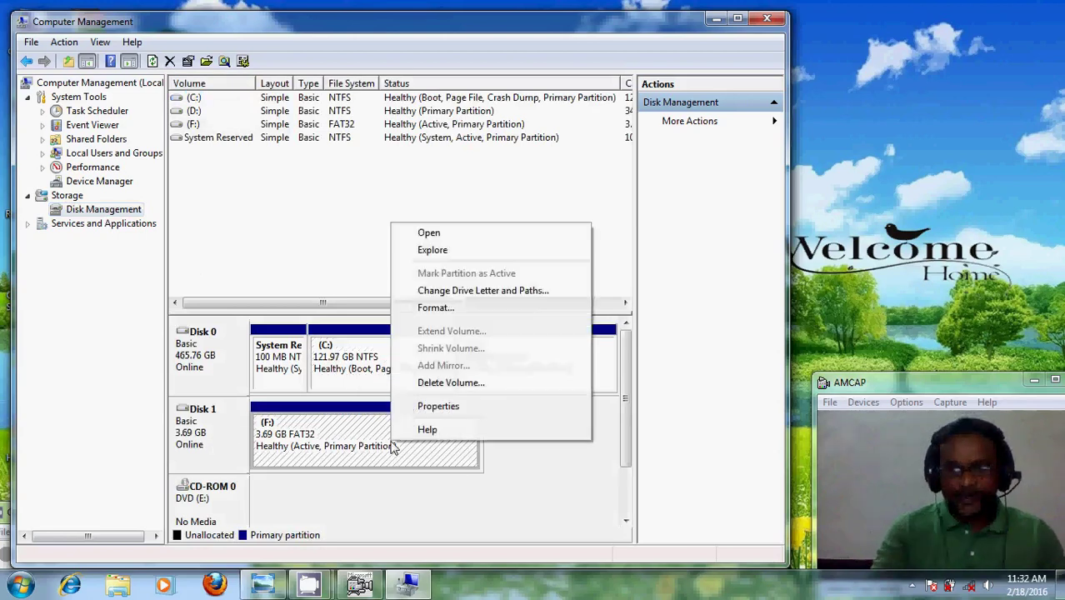
{"action": "left_click", "coordinate": [533, 385]}
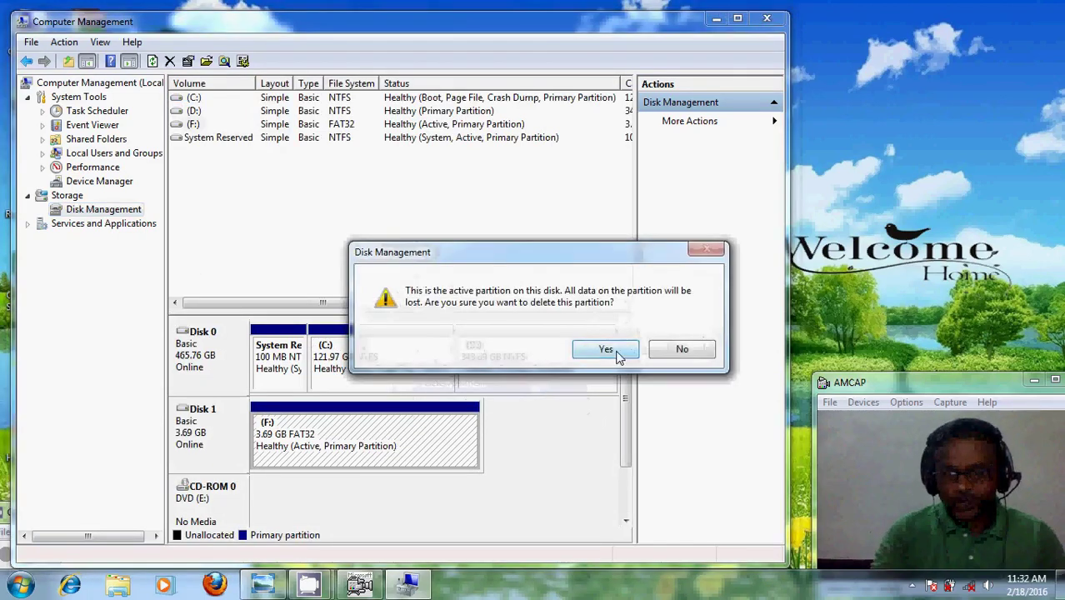
{"action": "left_click", "coordinate": [618, 355]}
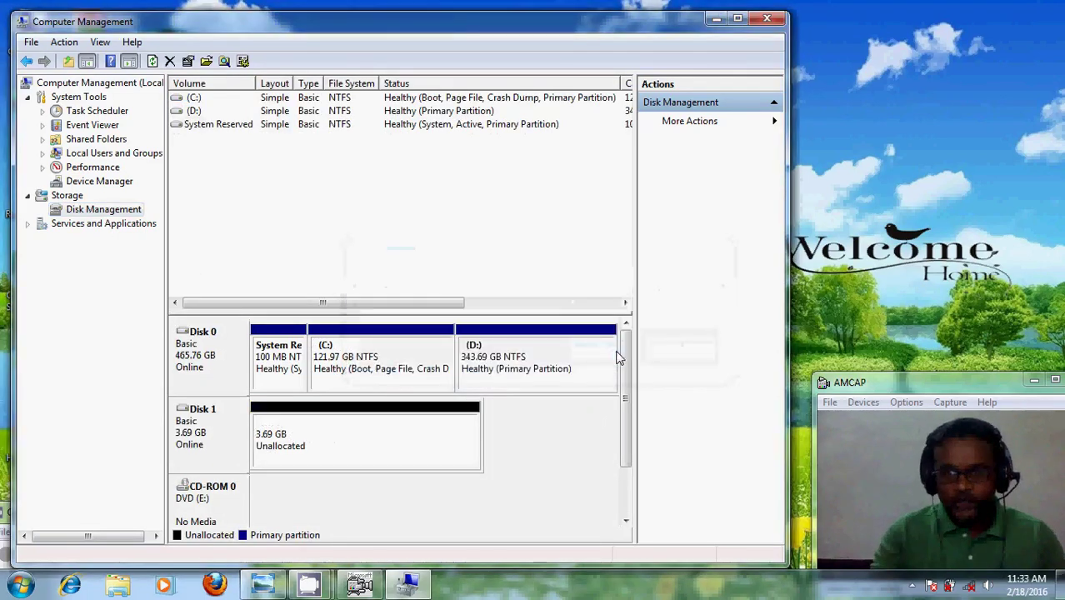
{"action": "left_click", "coordinate": [352, 453]}
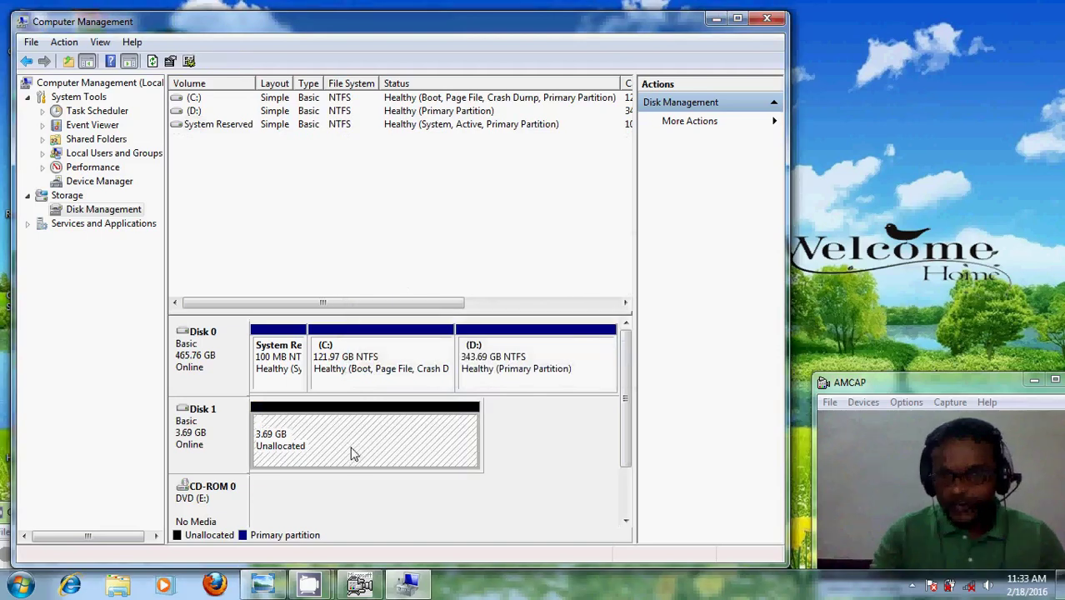
- Start a new simple volume on Disk 1's unallocated space sized 1500 MB
{"action": "right_click", "coordinate": [352, 452]}
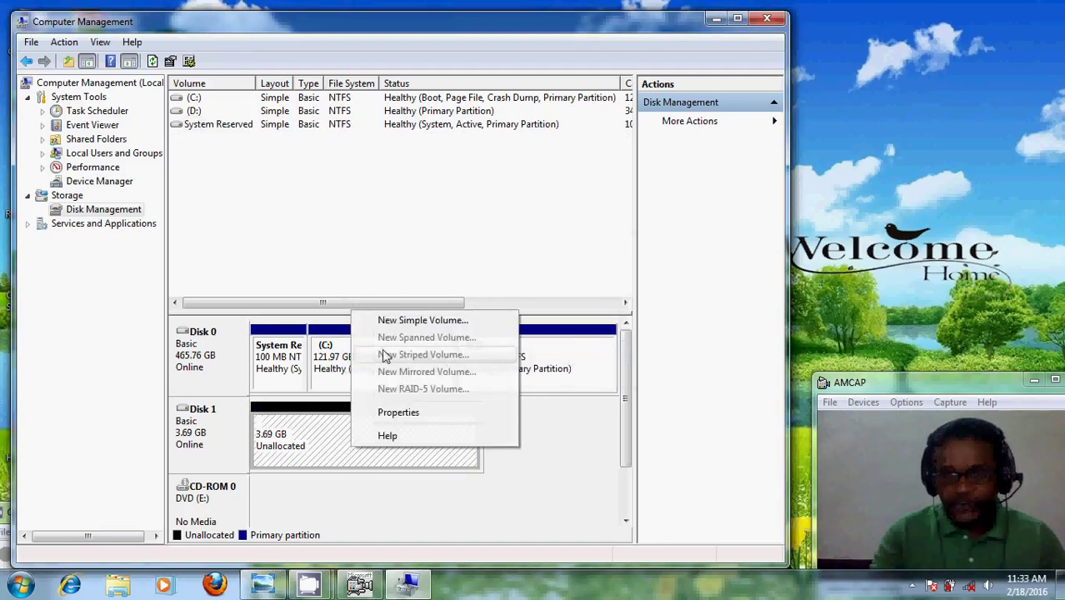
{"action": "left_click", "coordinate": [444, 324]}
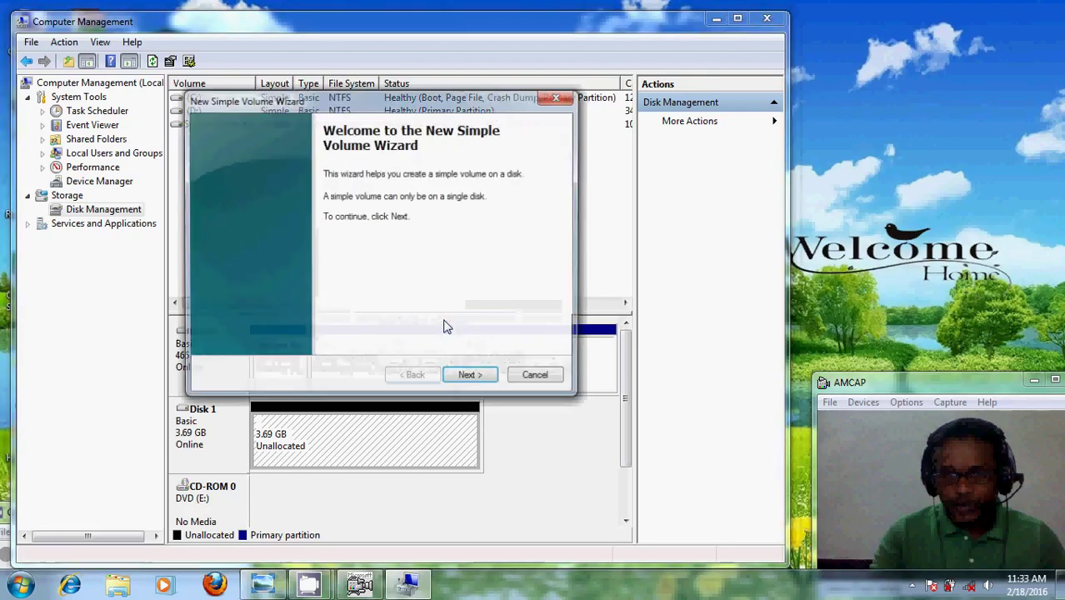
{"action": "left_click", "coordinate": [473, 378]}
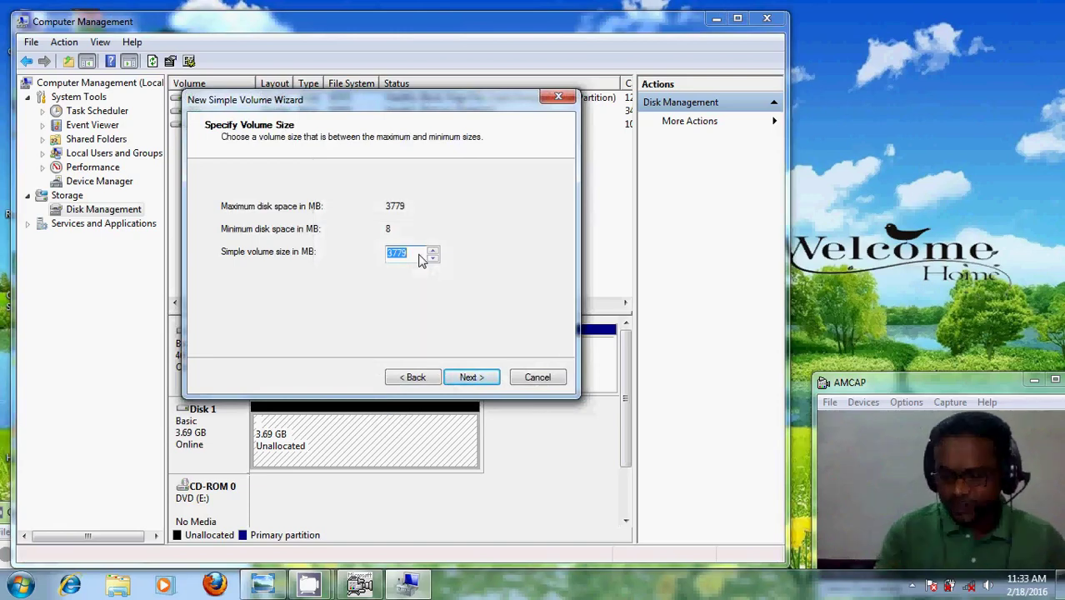
{"action": "type", "text": "1500"}
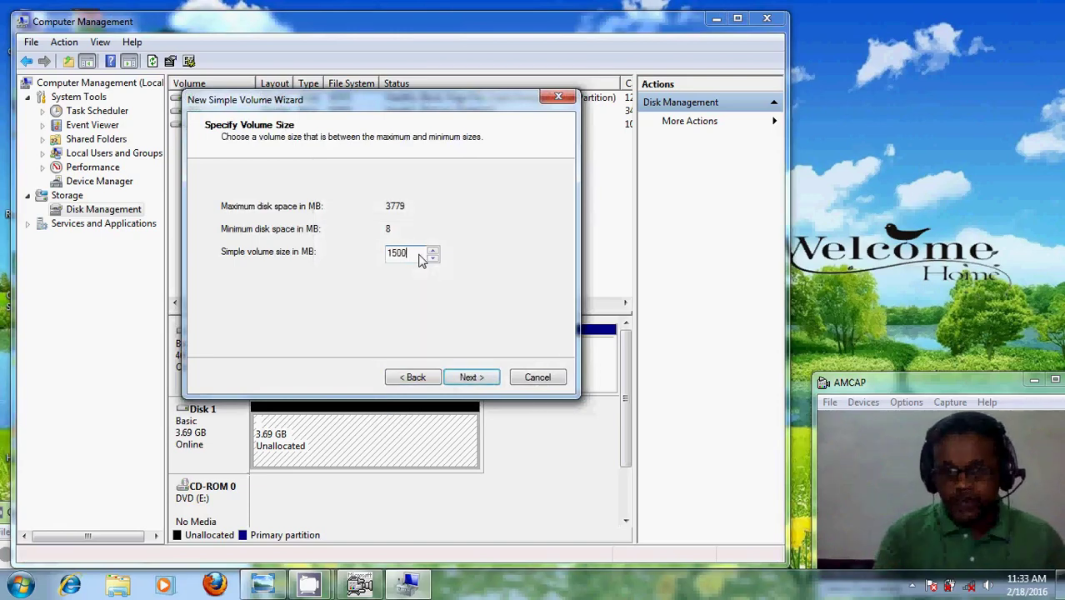
{"action": "left_click", "coordinate": [482, 381]}
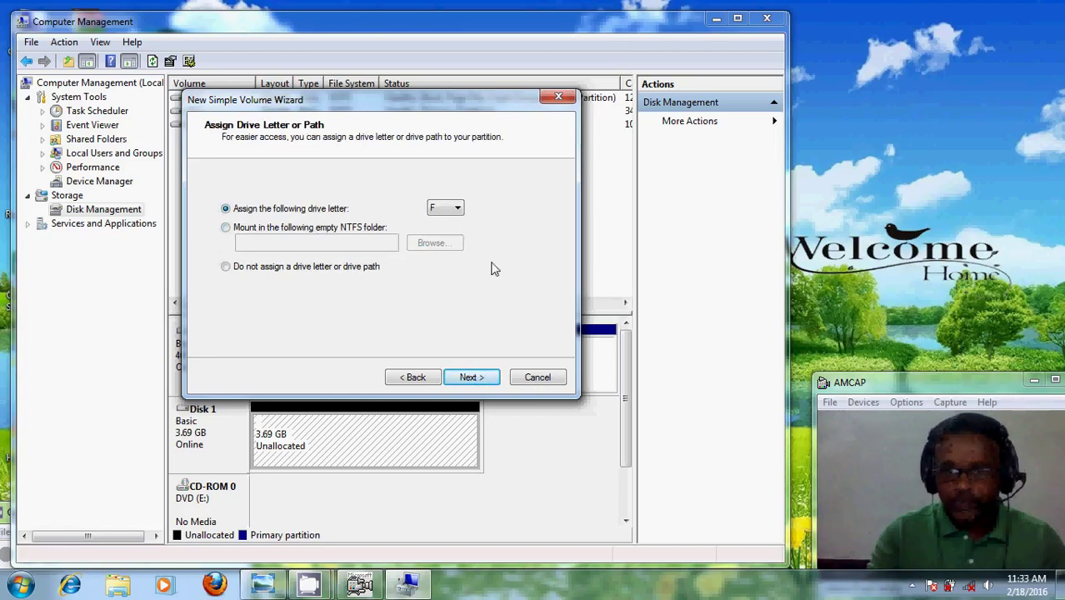
- Keep drive letter F, choose FAT32 and finish creating the volume
{"action": "left_click_drag", "start_coordinate": [393, 100], "coordinate": [572, 100]}
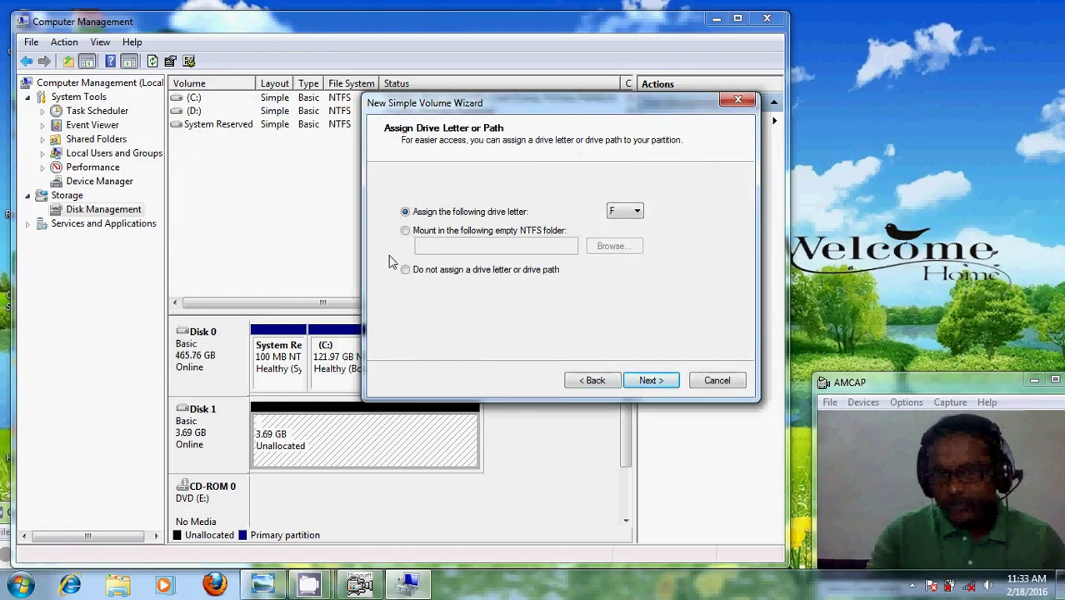
{"action": "left_click", "coordinate": [652, 381]}
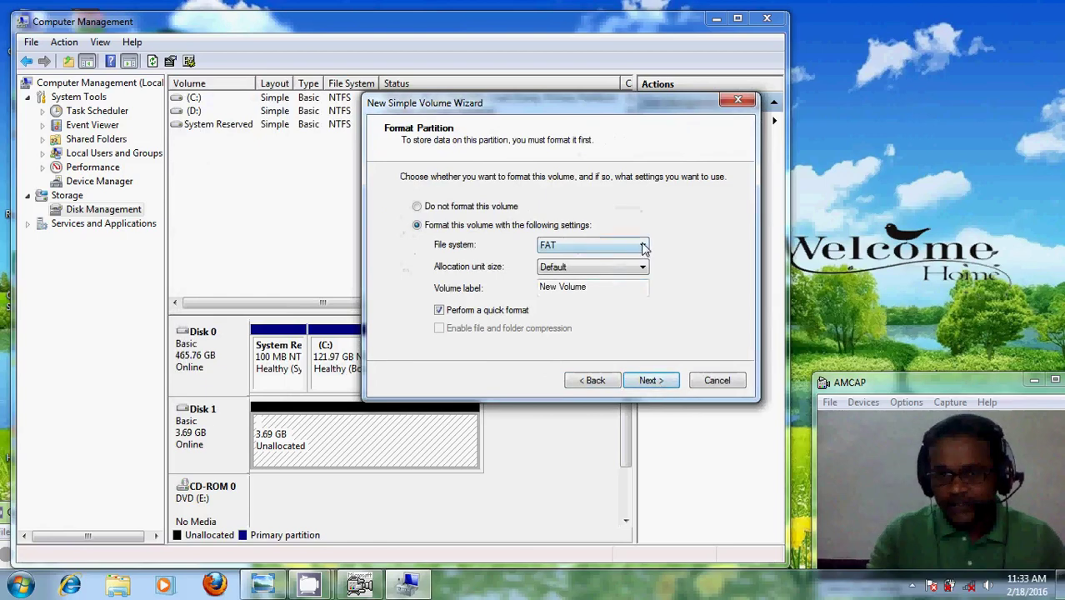
{"action": "left_click", "coordinate": [643, 248]}
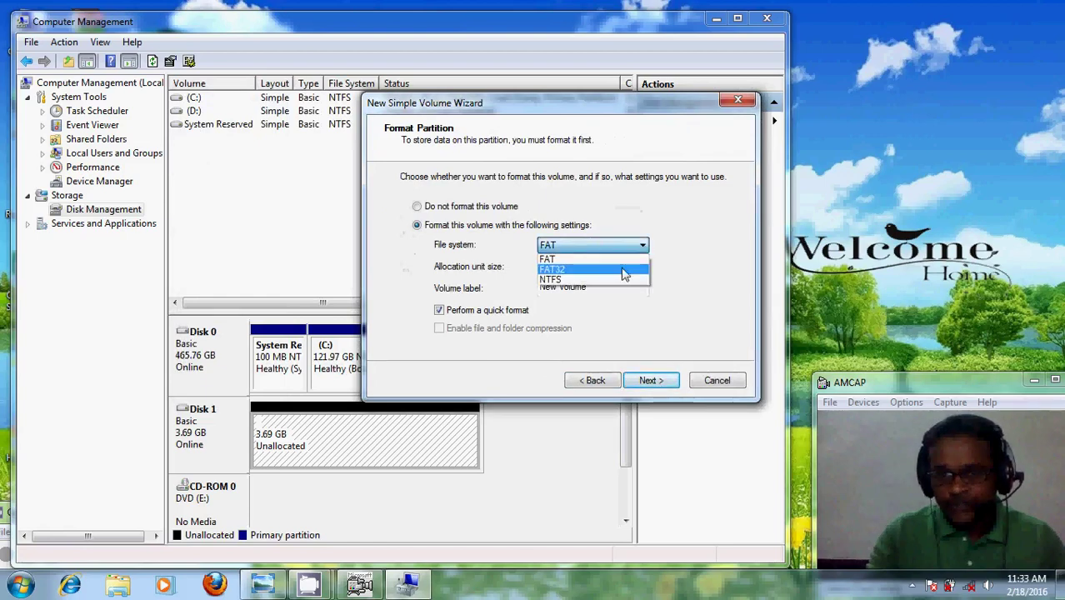
{"action": "left_click", "coordinate": [624, 272]}
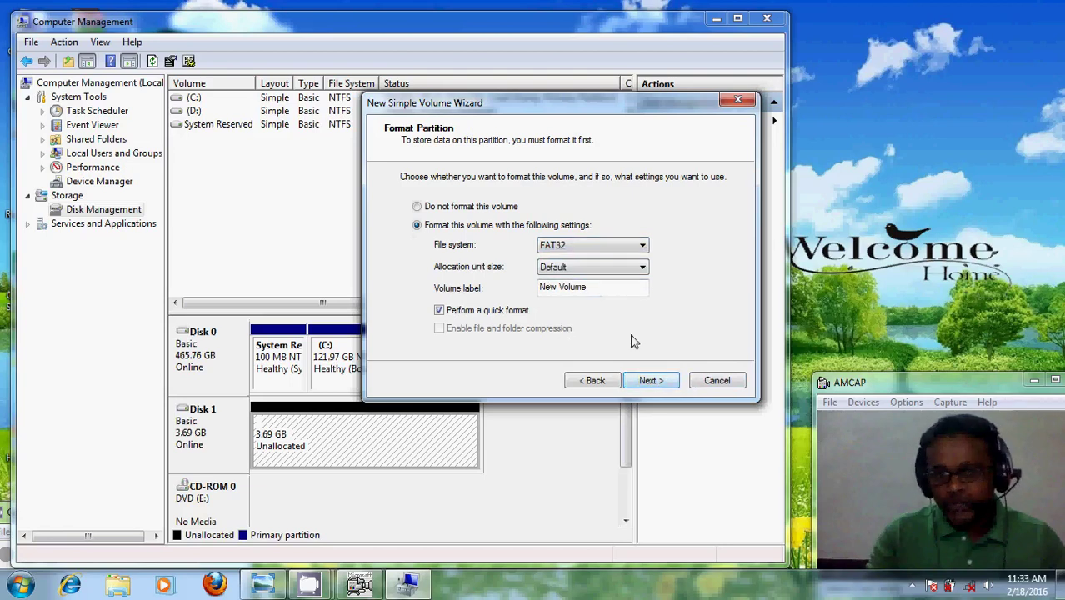
{"action": "left_click", "coordinate": [651, 380]}
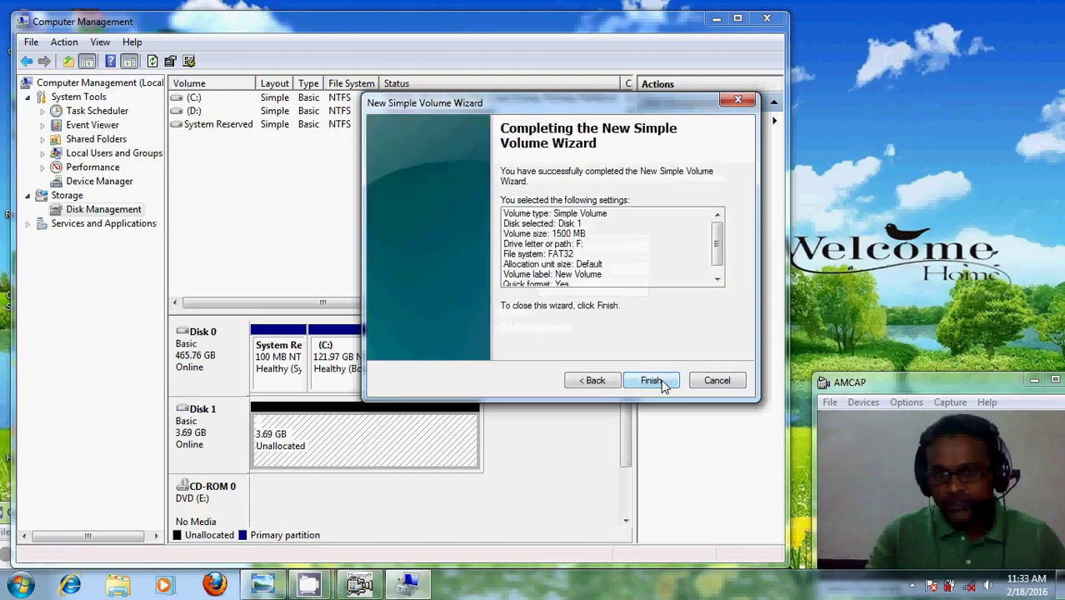
{"action": "left_click", "coordinate": [660, 385]}
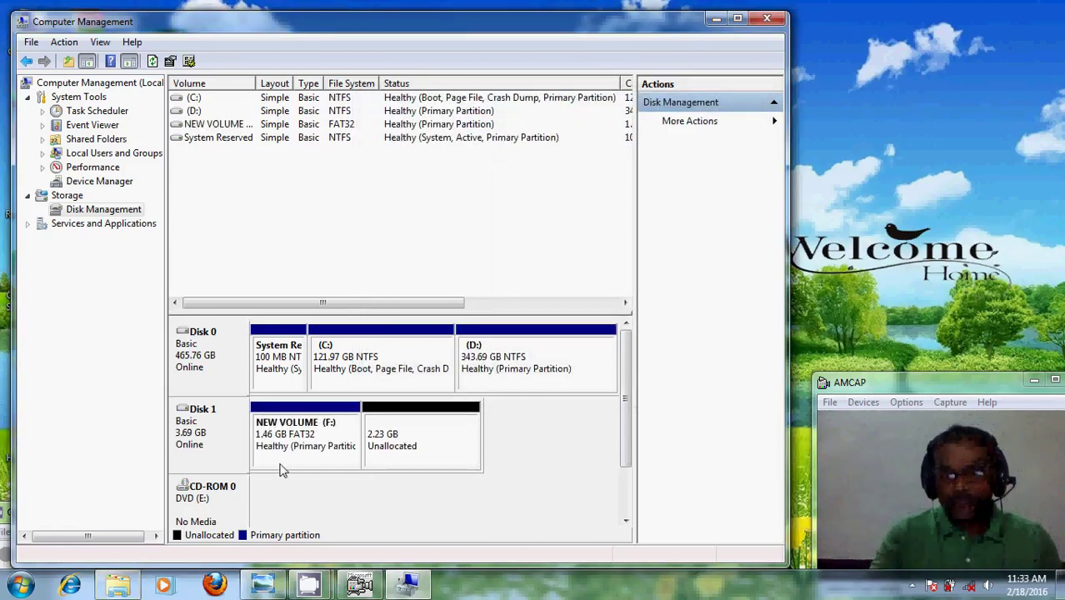
- Start a new simple volume on the remaining 2.23 GB, keeping the full 2279 MB size
{"action": "left_click", "coordinate": [443, 457]}
{"action": "right_click", "coordinate": [442, 458]}
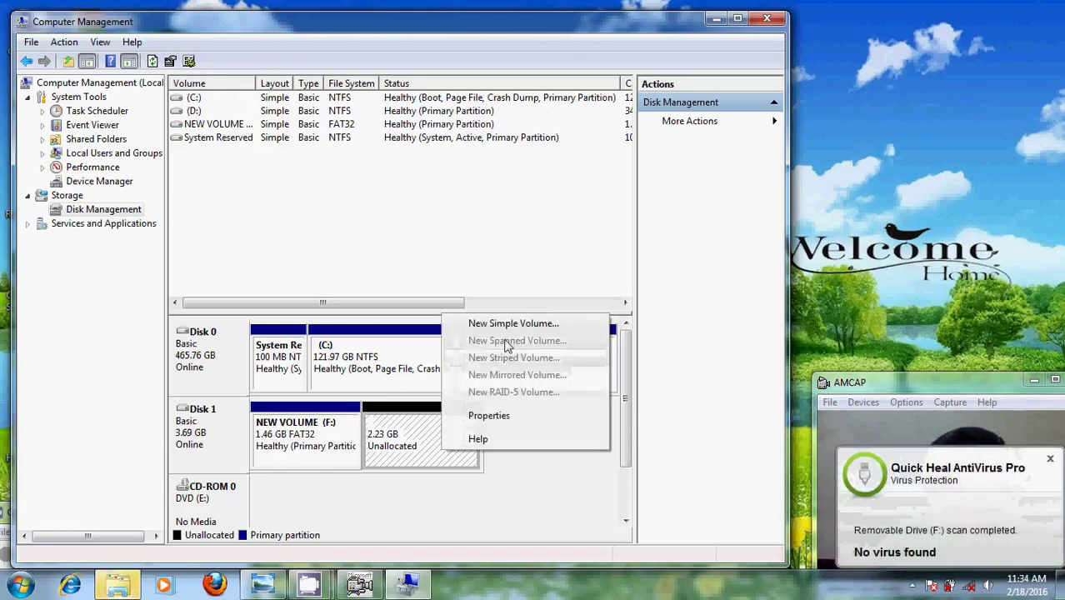
{"action": "left_click", "coordinate": [543, 325]}
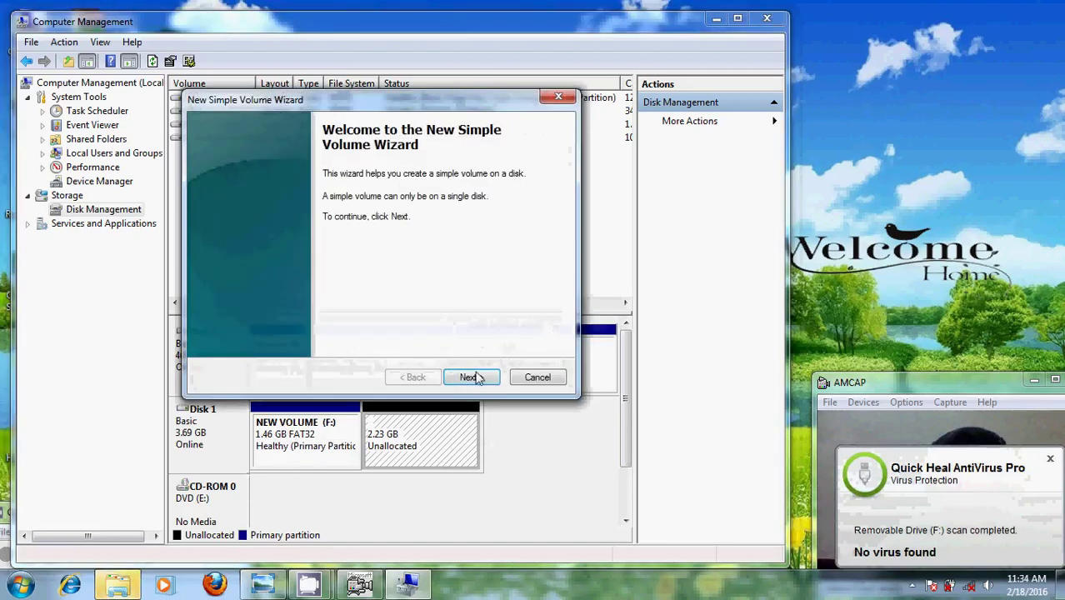
{"action": "left_click", "coordinate": [473, 377]}
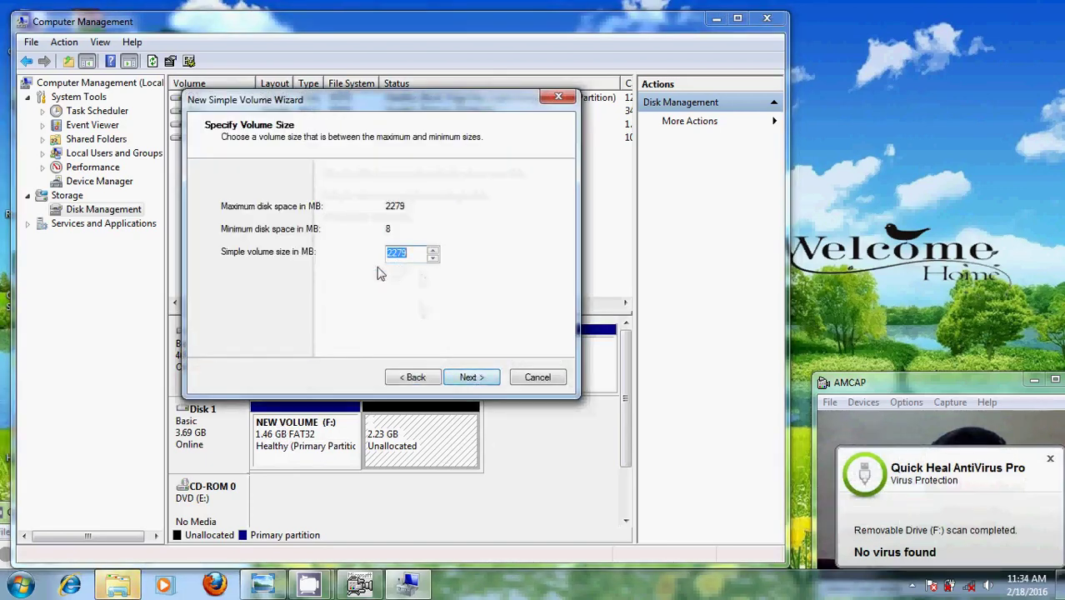
{"action": "left_click", "coordinate": [482, 381]}
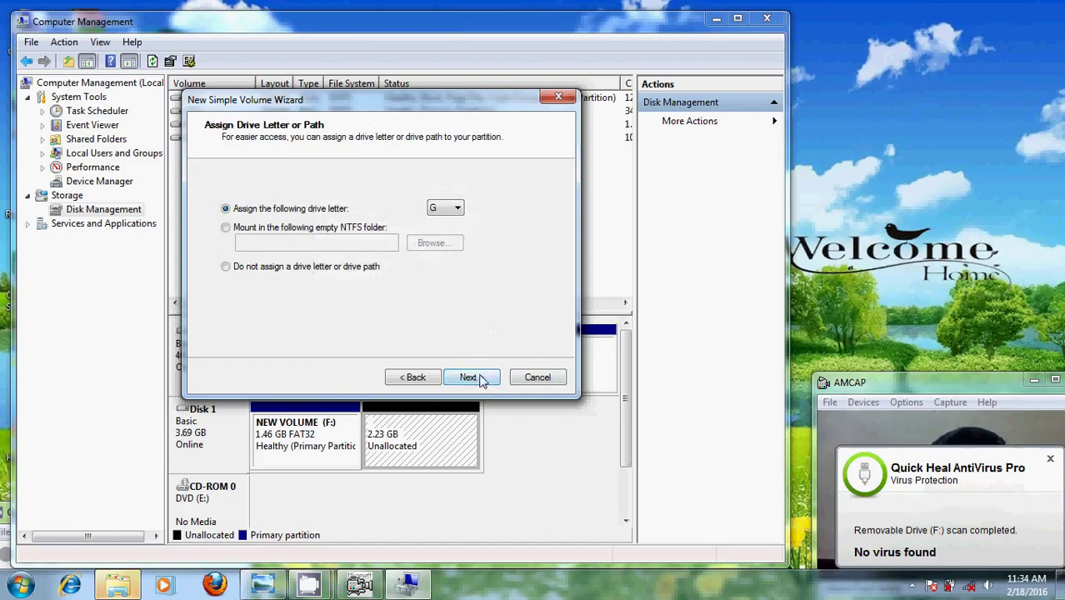
- Keep drive letter G, choose NTFS and finish creating the volume
{"action": "left_click", "coordinate": [480, 380]}
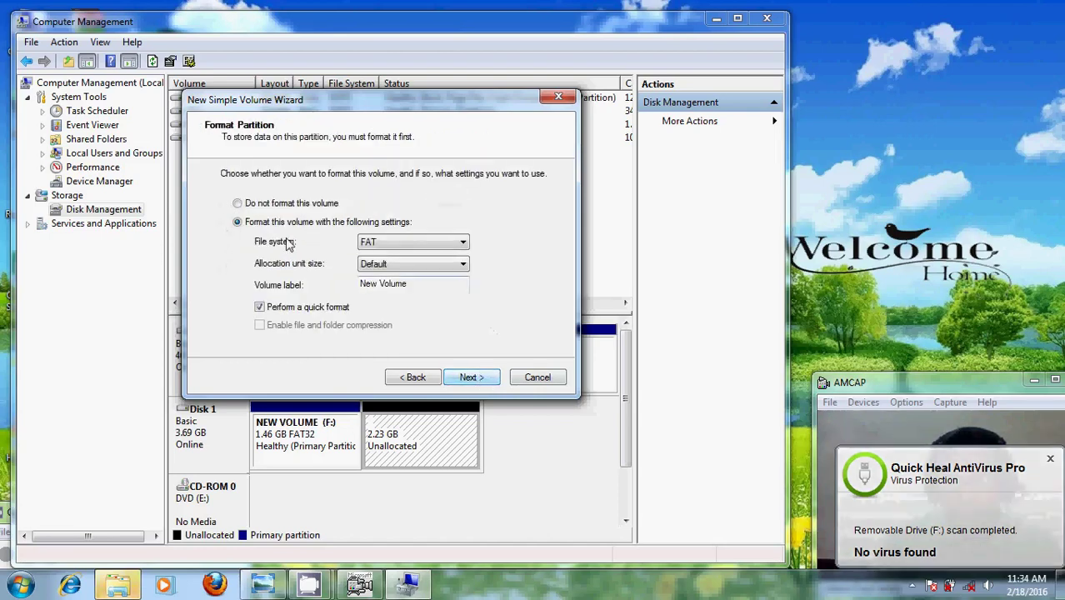
{"action": "left_click", "coordinate": [464, 241]}
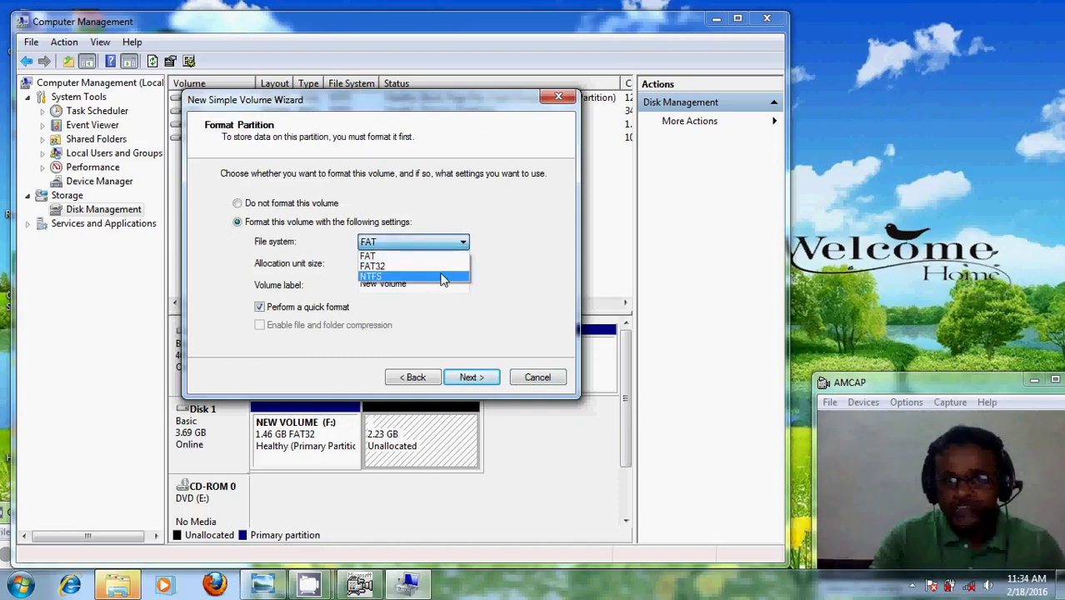
{"action": "left_click", "coordinate": [443, 278]}
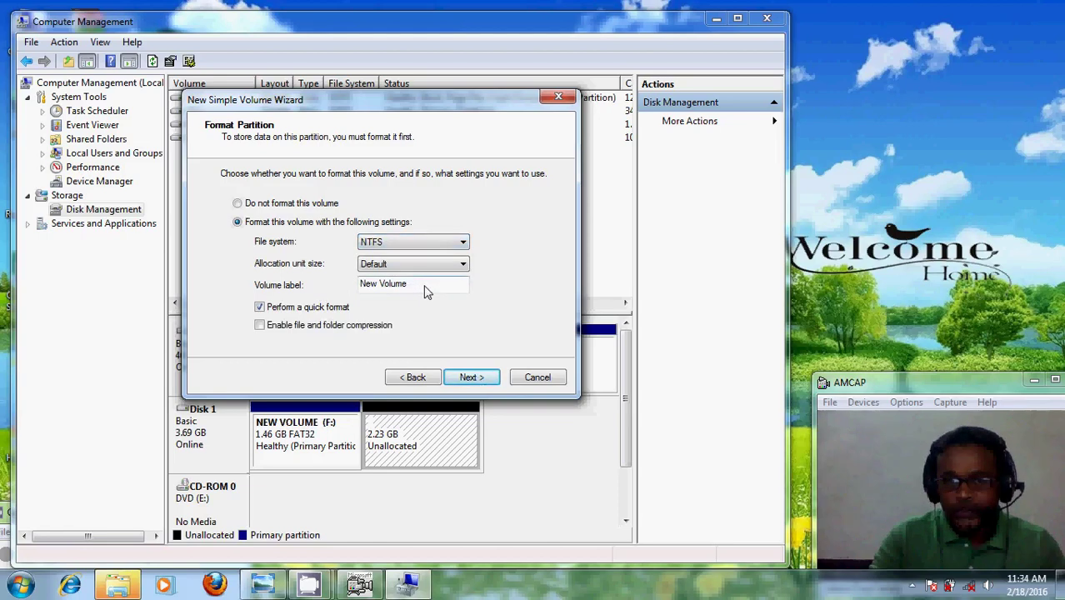
{"action": "left_click", "coordinate": [484, 380]}
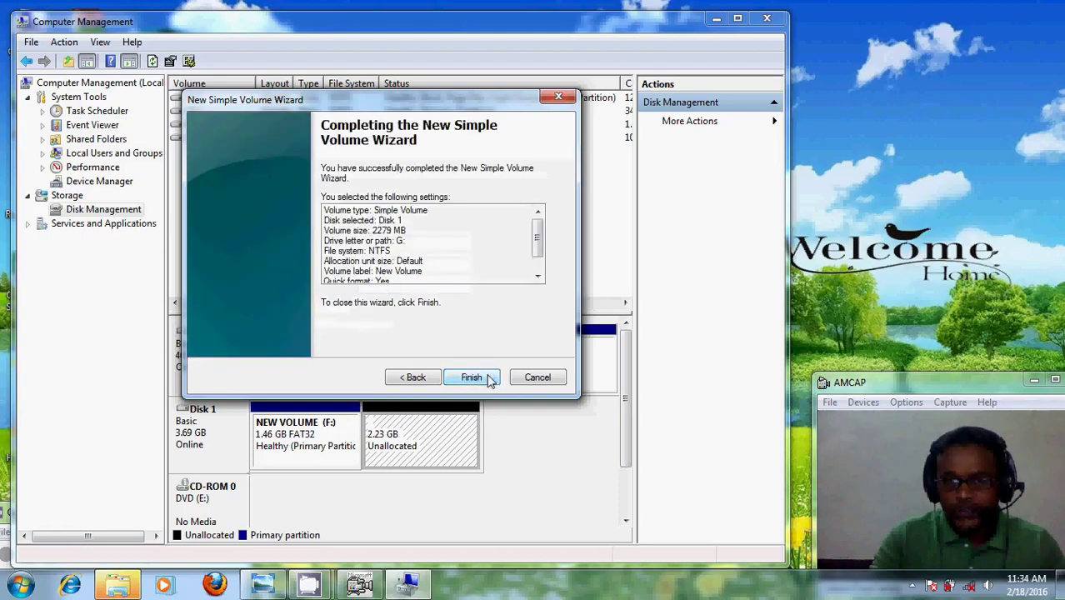
{"action": "left_click", "coordinate": [488, 379]}
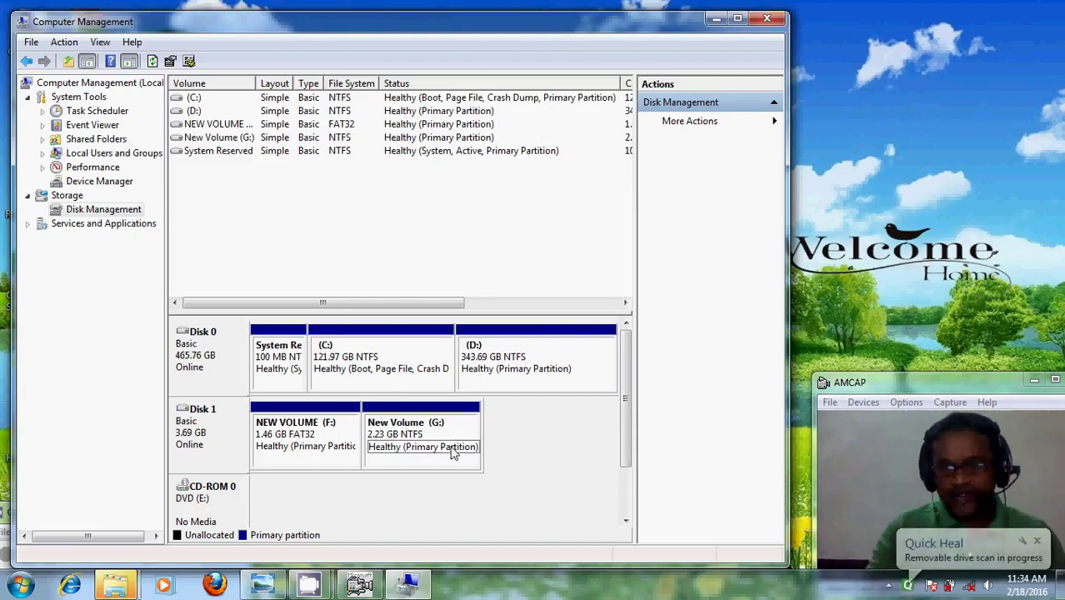
- Close Computer Management and both AutoPlay prompts, then open the Computer drives view
{"action": "left_click", "coordinate": [775, 21]}
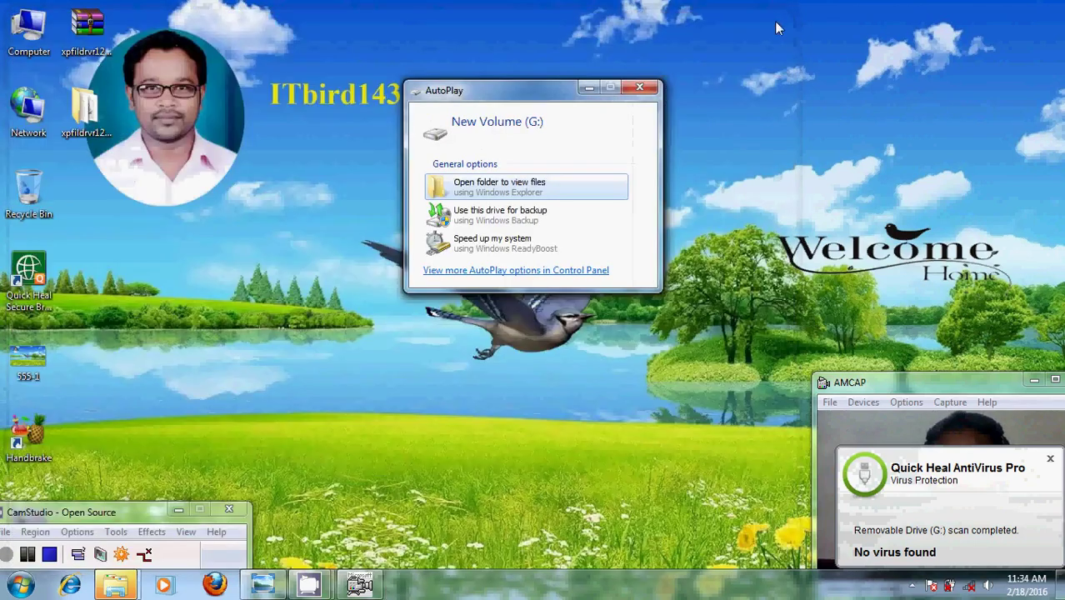
{"action": "left_click", "coordinate": [649, 88]}
{"action": "left_click", "coordinate": [651, 89]}
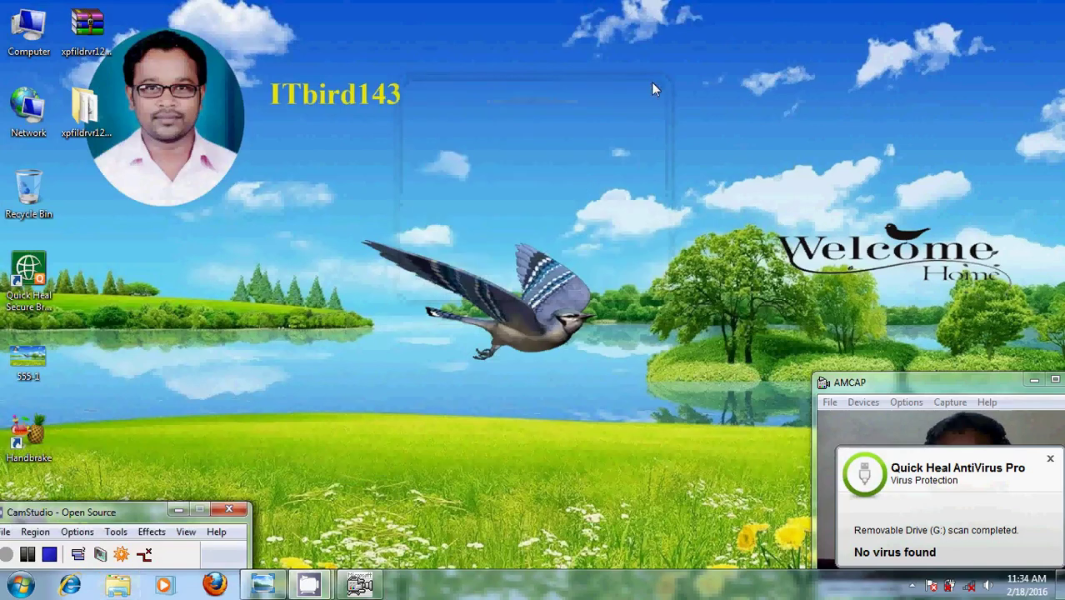
{"action": "double_click", "coordinate": [29, 29]}
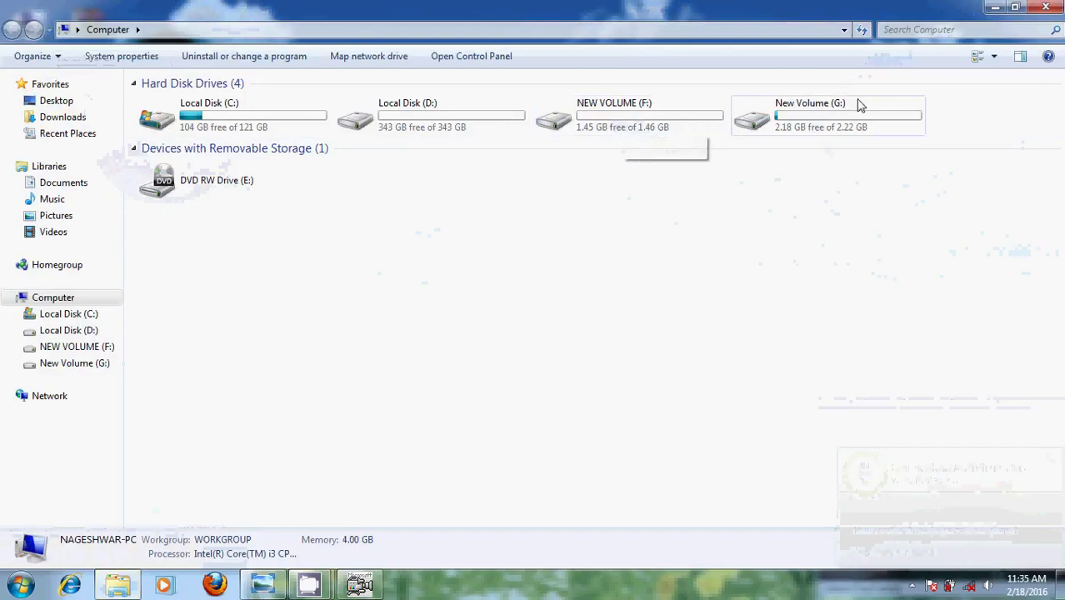
- Check the properties of NEW VOLUME (F:) and New Volume (G:)
{"action": "left_click", "coordinate": [695, 125]}
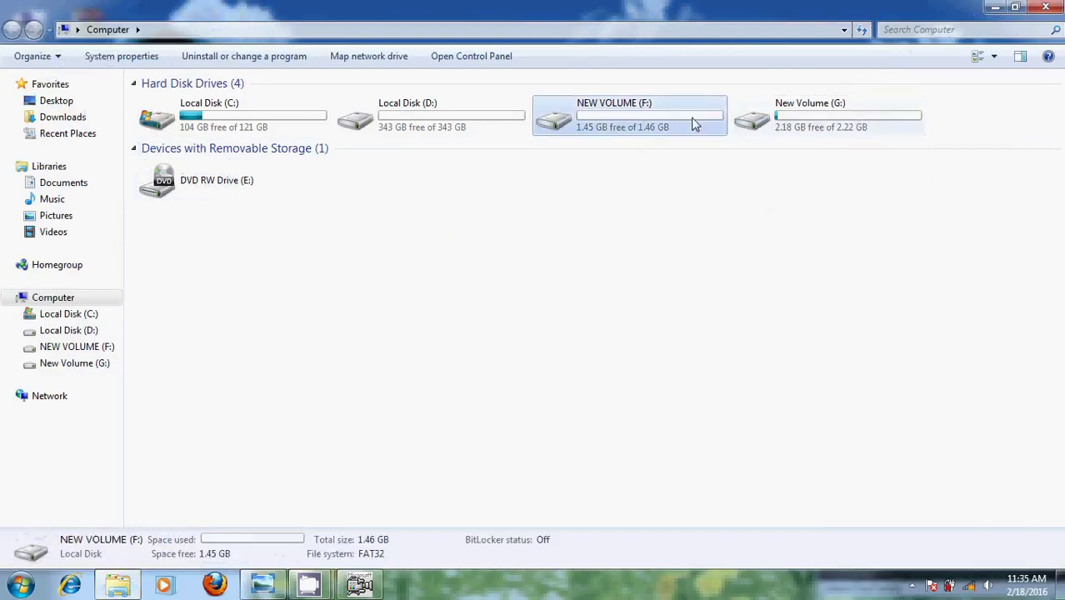
{"action": "right_click", "coordinate": [694, 125]}
{"action": "left_click", "coordinate": [769, 446]}
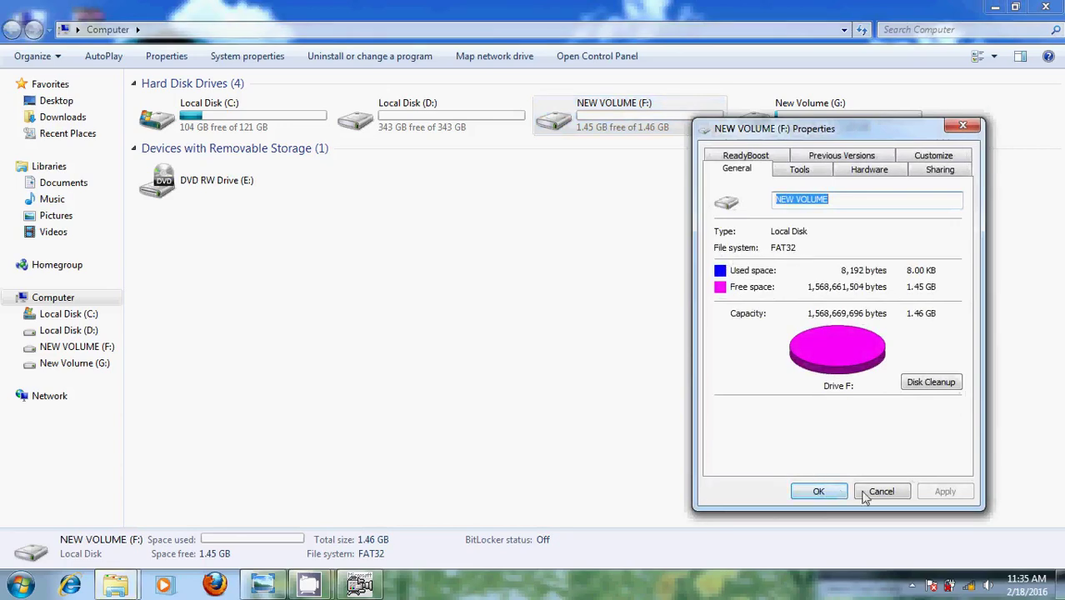
{"action": "left_click", "coordinate": [820, 491]}
{"action": "left_click", "coordinate": [804, 113]}
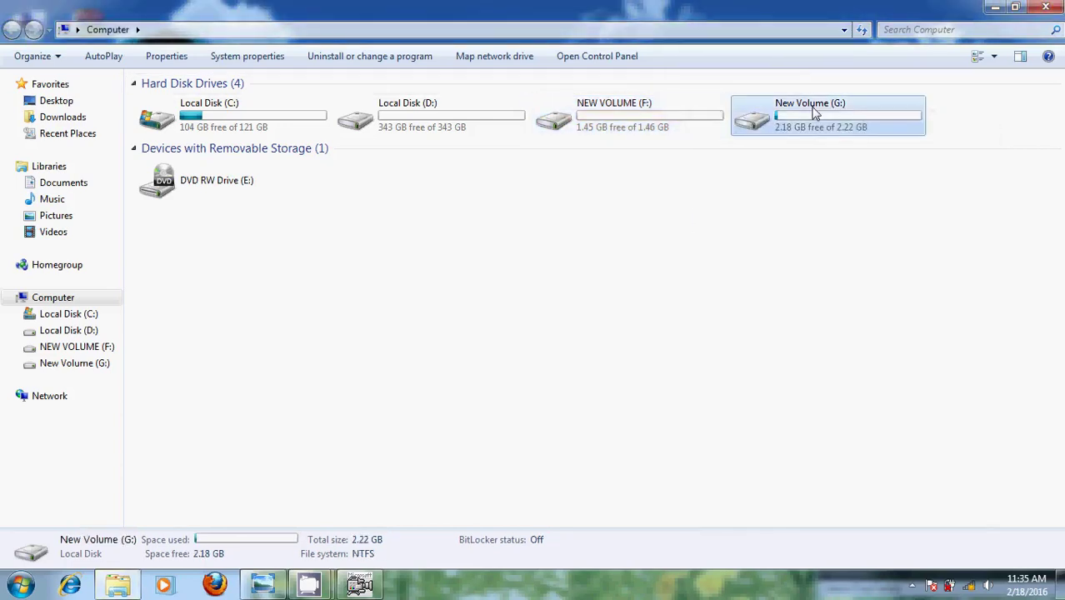
{"action": "right_click", "coordinate": [812, 108]}
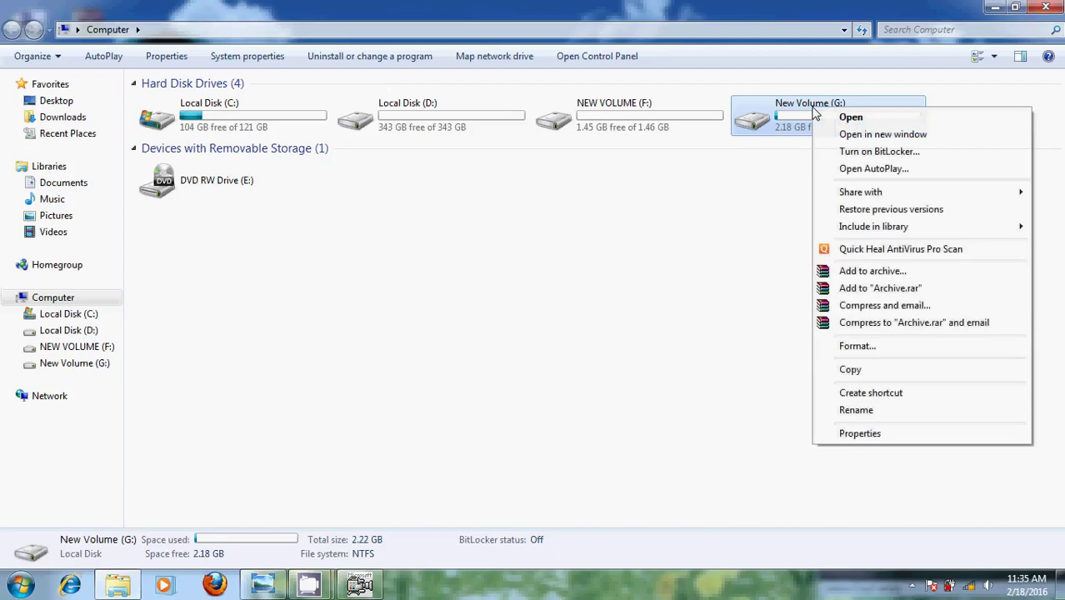
{"action": "left_click", "coordinate": [859, 434]}
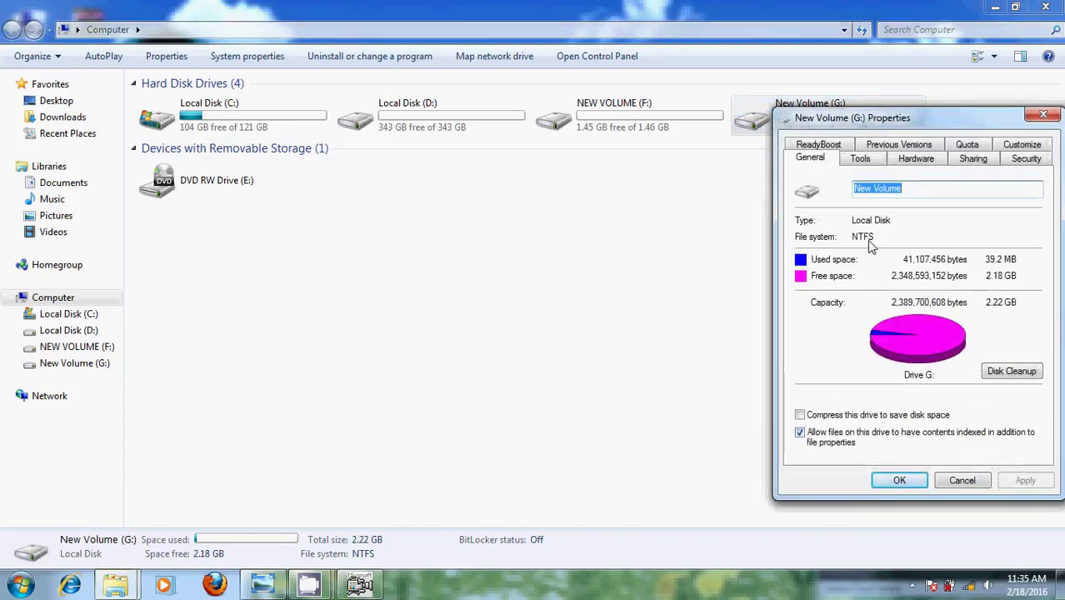
{"action": "left_click", "coordinate": [896, 482]}
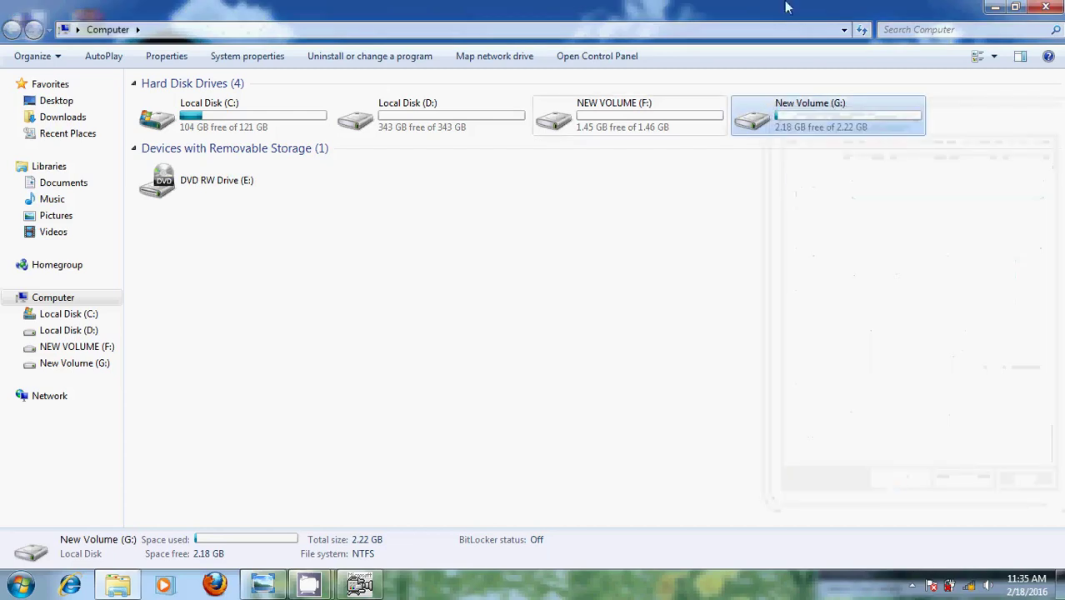